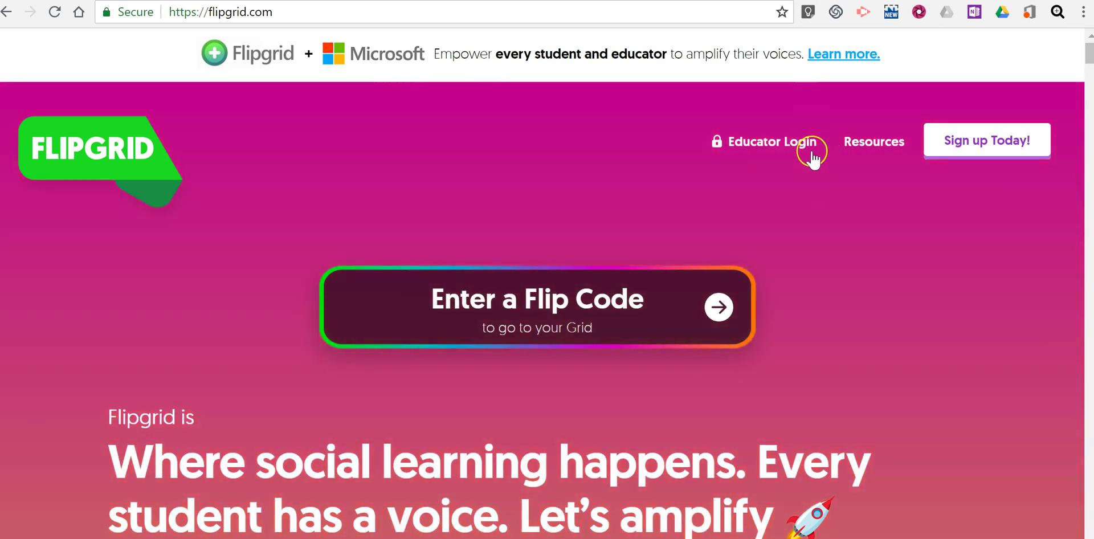
# From the educator login, start a new grid and choose the Custom grid type
pyautogui.click(786, 145)
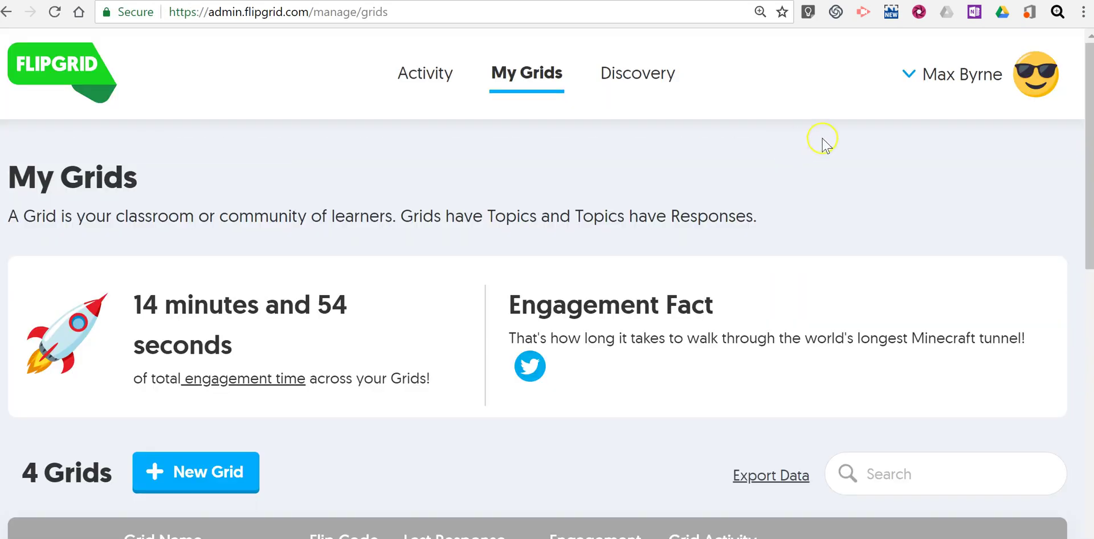
pyautogui.scroll(-2, 435, 402)
pyautogui.click(198, 386)
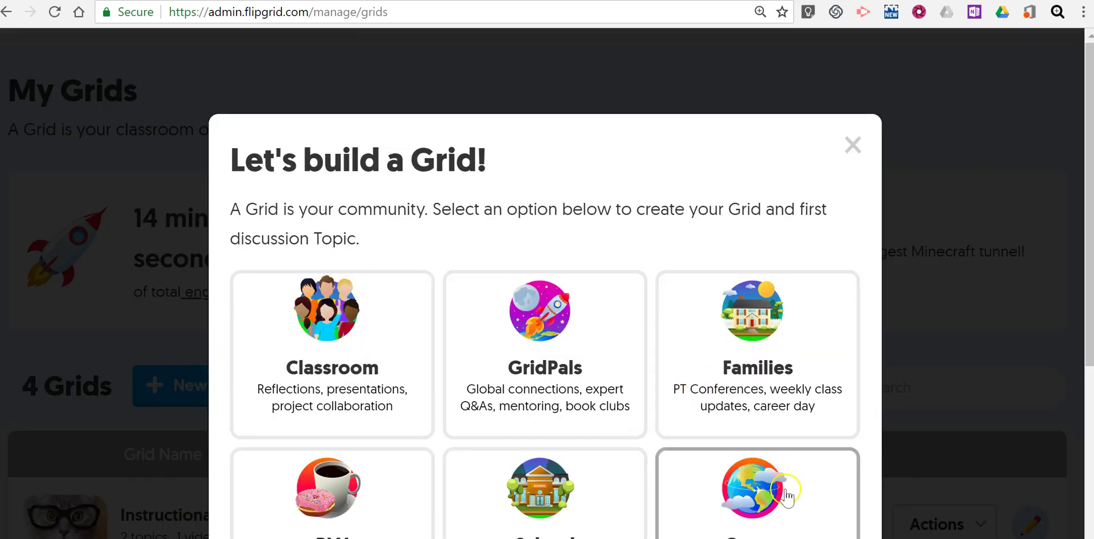
pyautogui.click(772, 489)
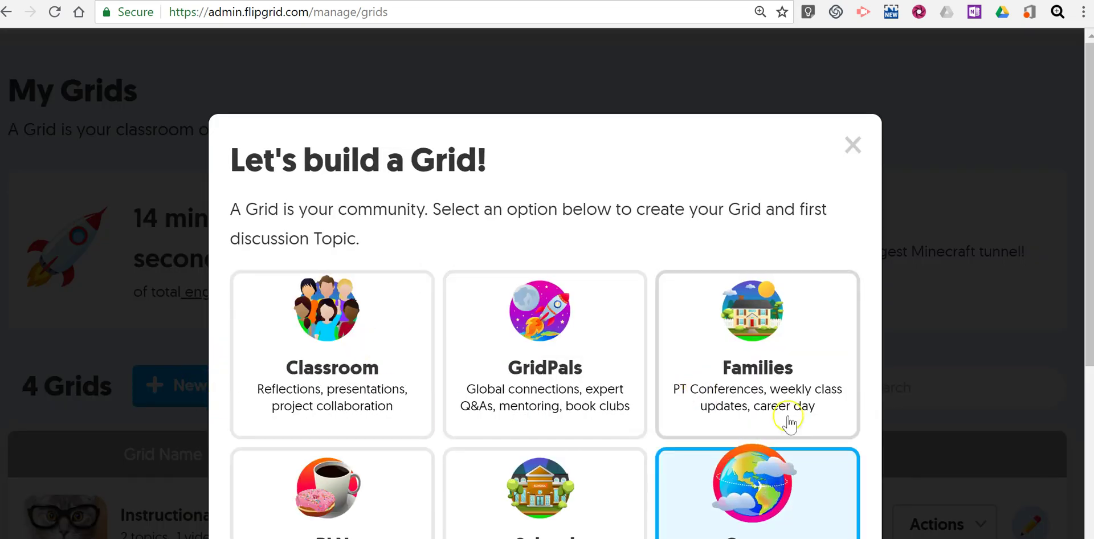
pyautogui.scroll(-5, 771, 386)
# Continue to the new grid form and name the grid 'Instructional Videos'
pyautogui.click(823, 436)
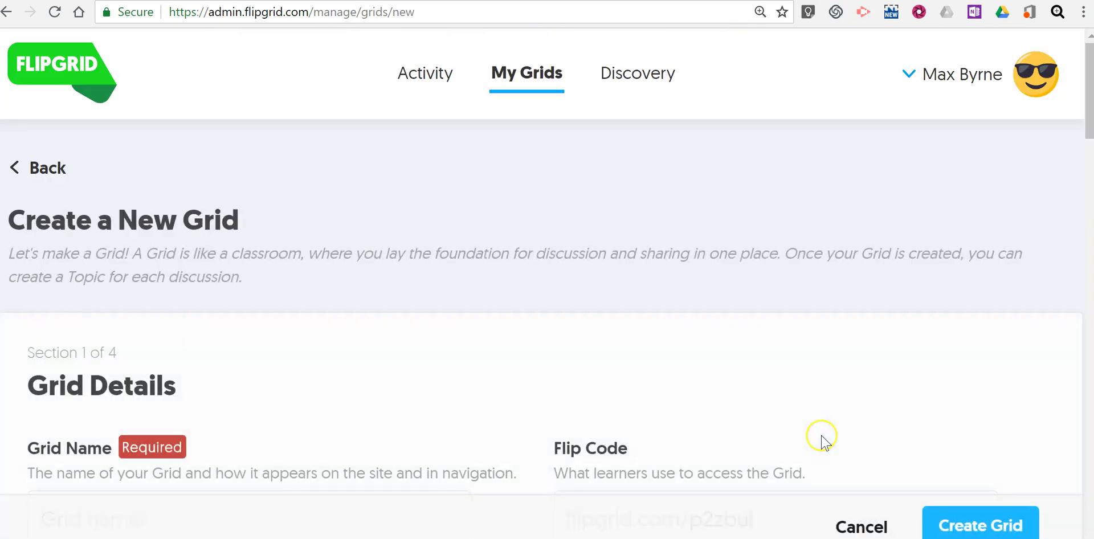
pyautogui.scroll(-4, 403, 288)
pyautogui.click(114, 268)
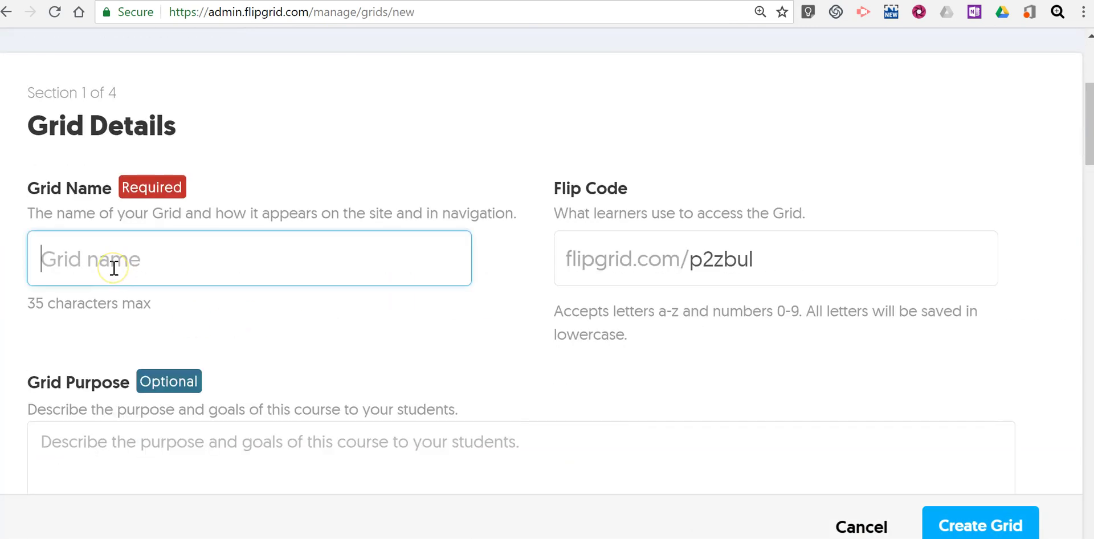
pyautogui.write('Inst')
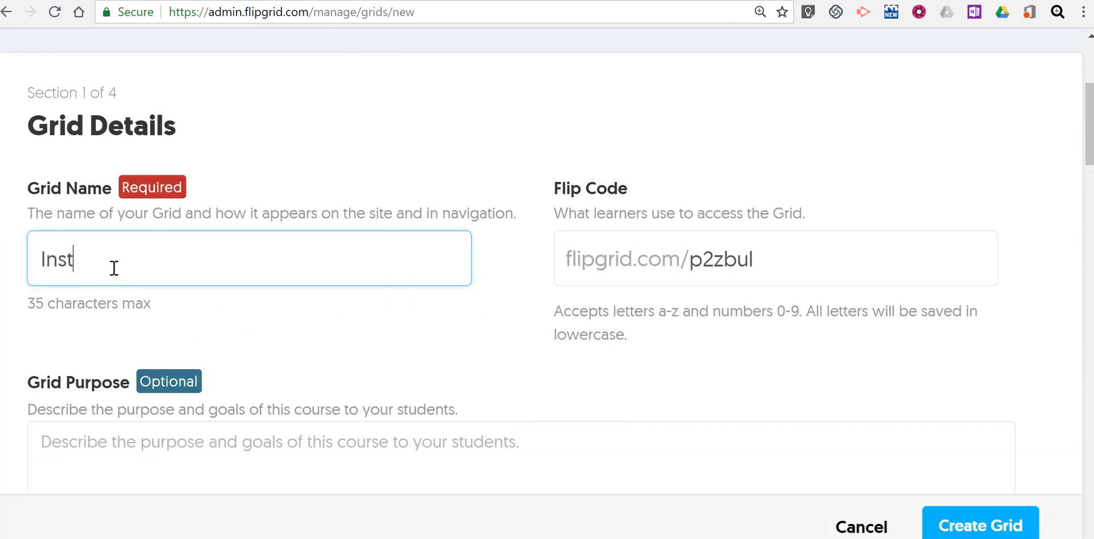
pyautogui.write('ructional Videos')
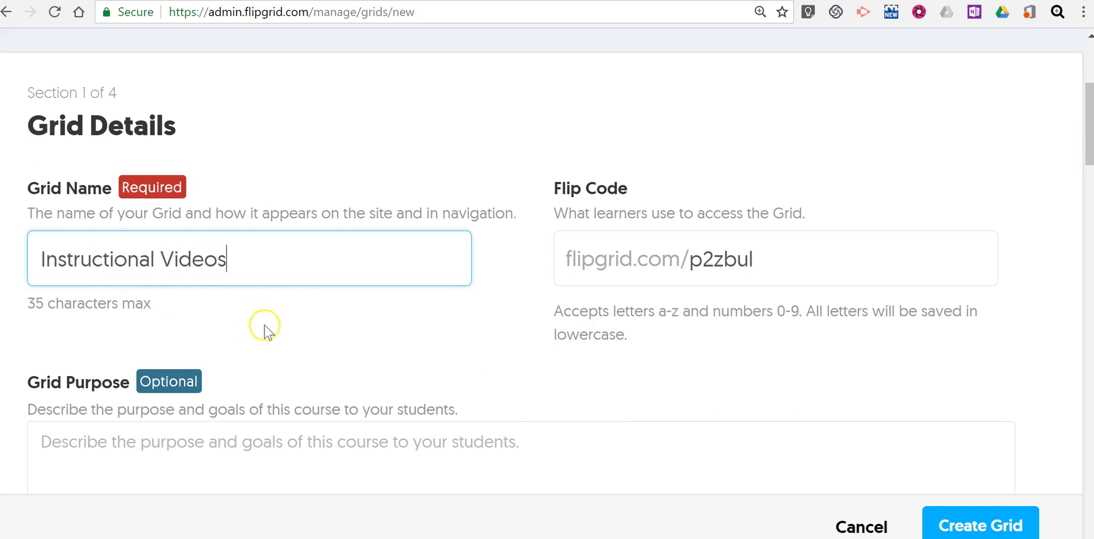
# Enter the grid purpose 'For students to share instructional videos with each other.'
pyautogui.scroll(-3, 264, 325)
pyautogui.click(143, 289)
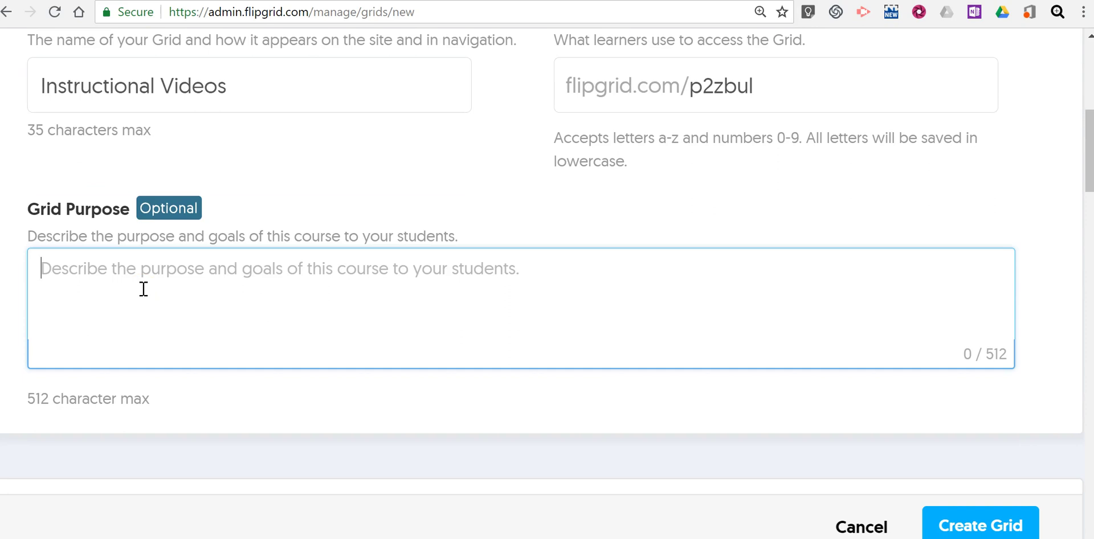
pyautogui.write('F')
pyautogui.press('BackSpace')
pyautogui.write('For student')
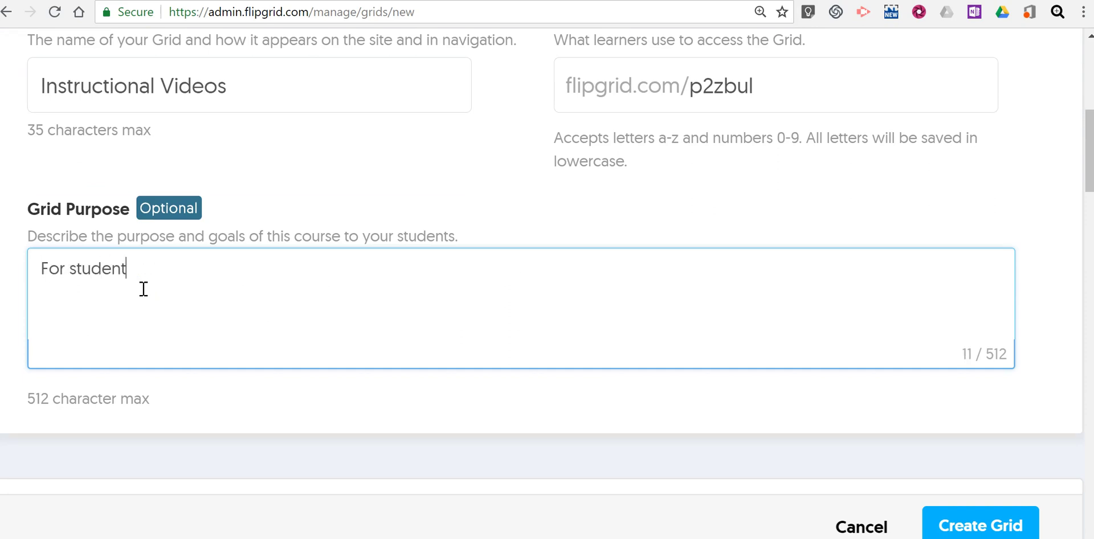
pyautogui.write('s to share i')
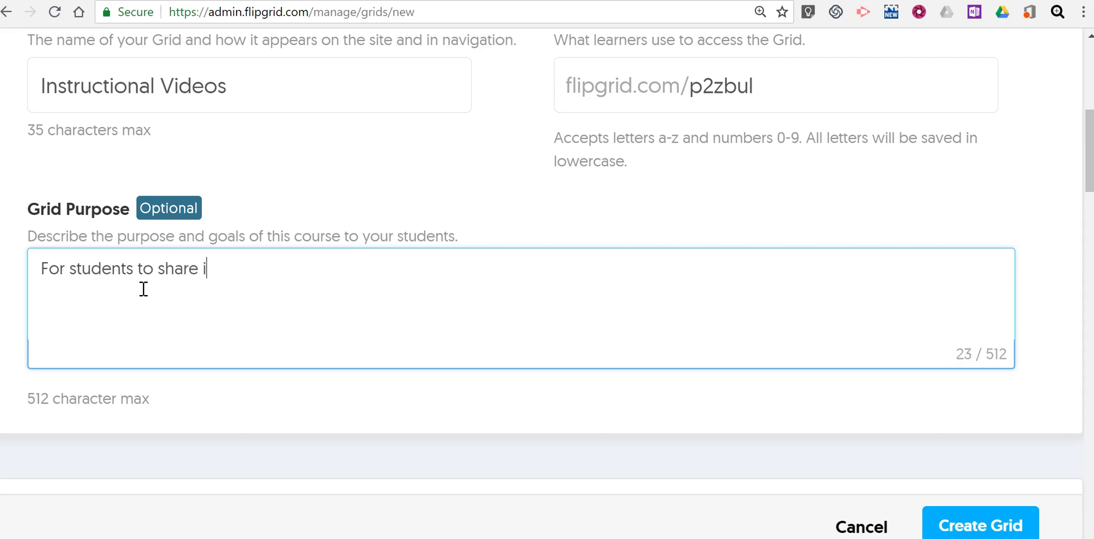
pyautogui.write('nstructional vi')
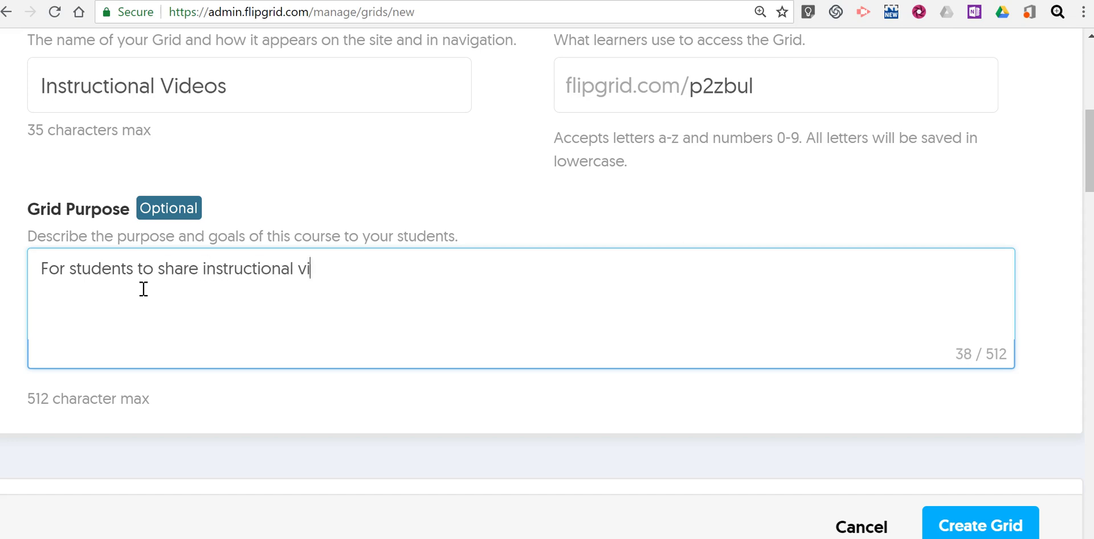
pyautogui.write('deos with each other')
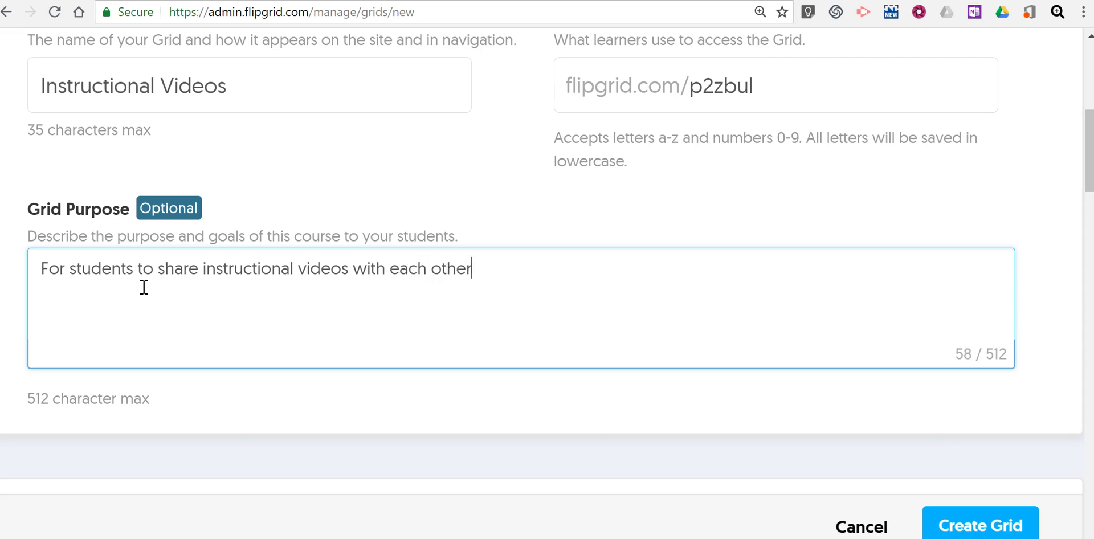
pyautogui.write('.')
# Protect the grid with a password
pyautogui.scroll(-8, 144, 288)
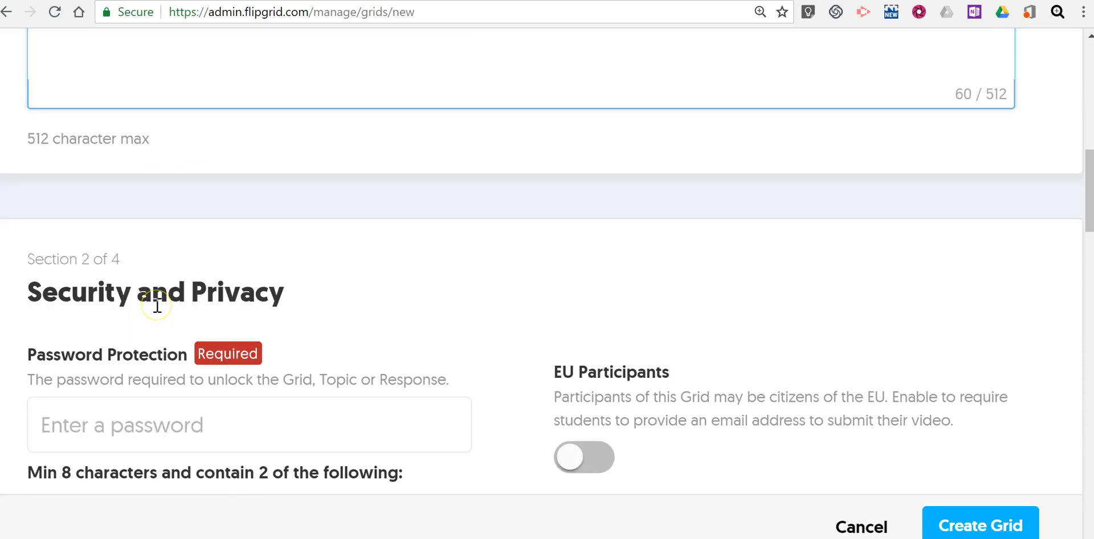
pyautogui.click(126, 268)
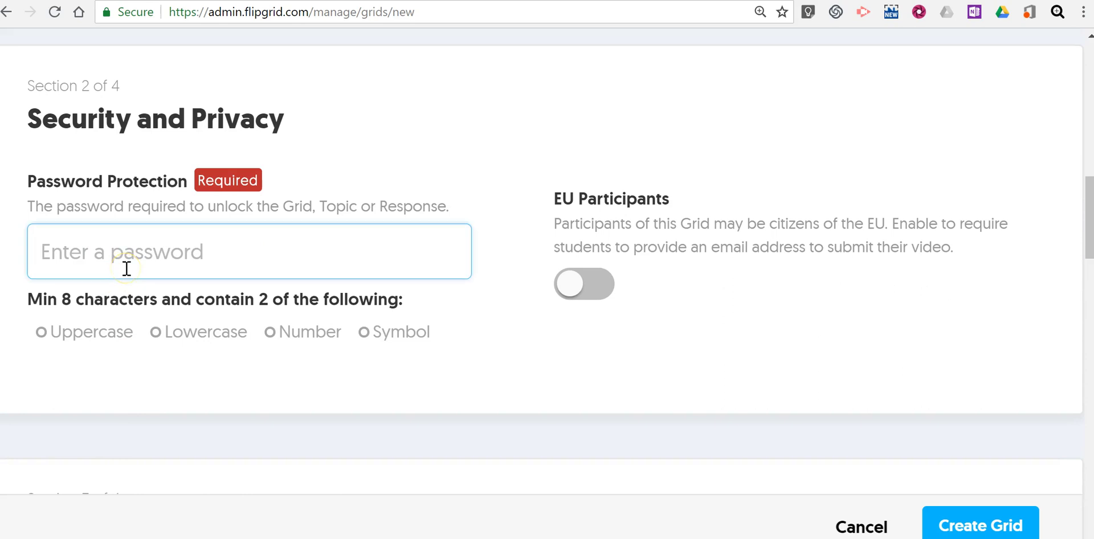
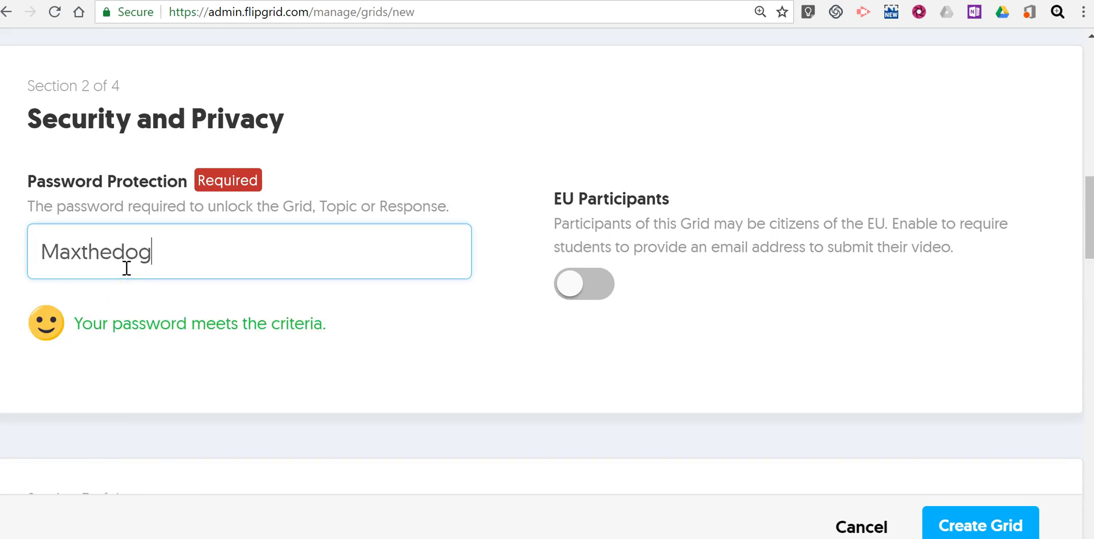
# Choose the glasses-wearing cat photo as the grid's cover image
pyautogui.scroll(-8, 293, 292)
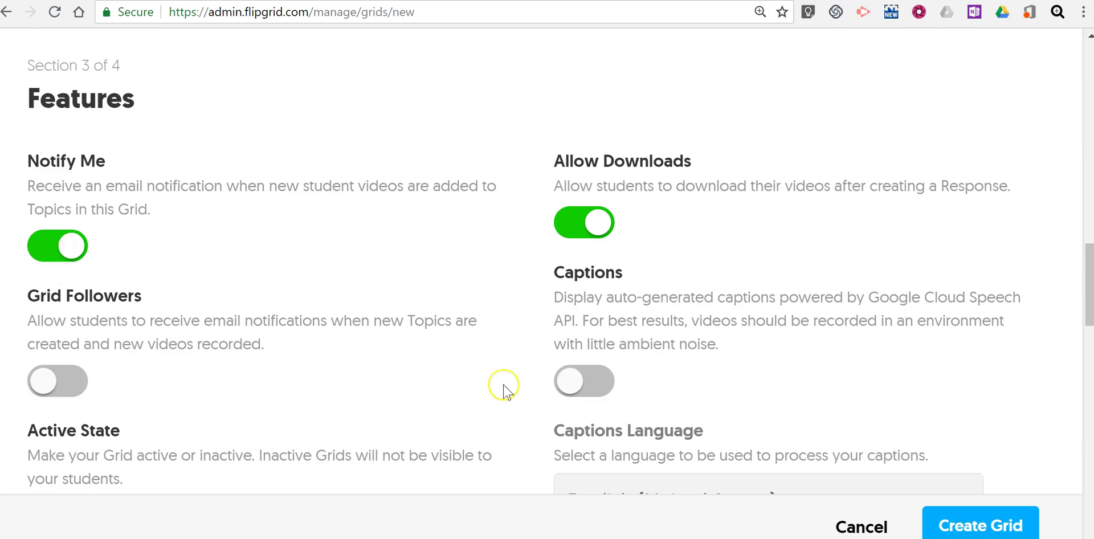
pyautogui.scroll(-2, 177, 365)
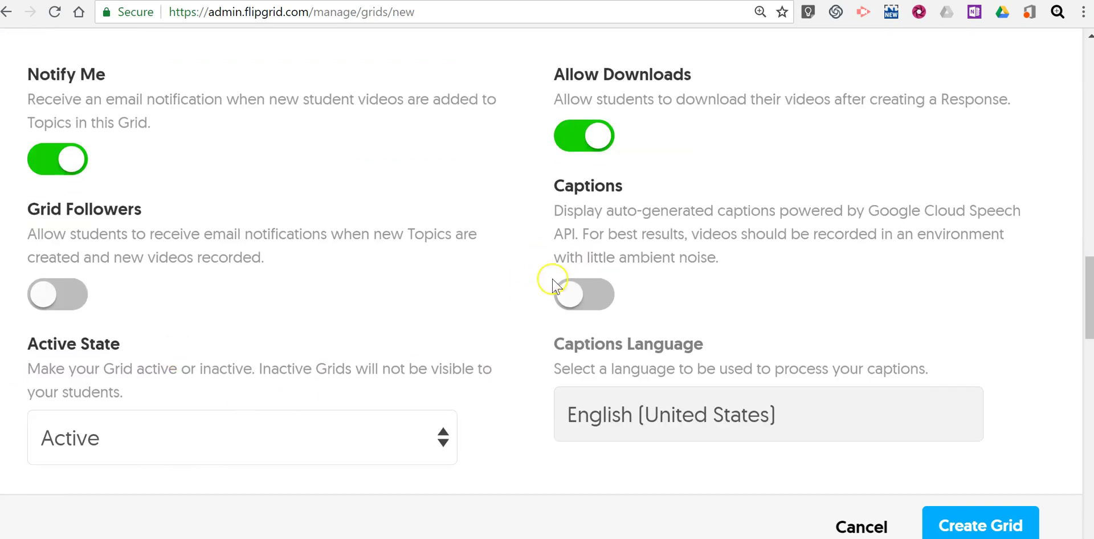
pyautogui.scroll(-5, 232, 251)
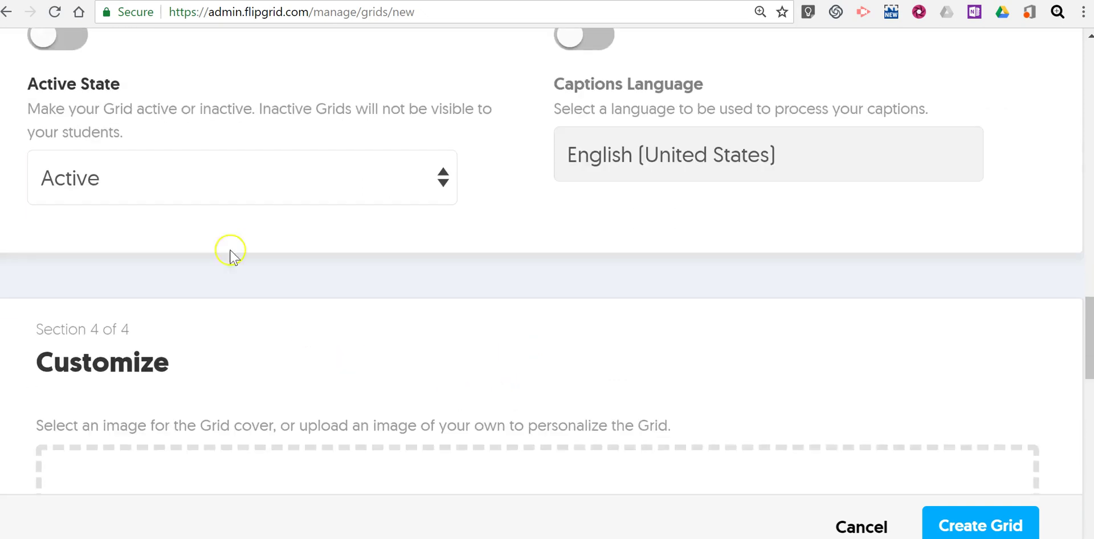
pyautogui.scroll(-5, 317, 331)
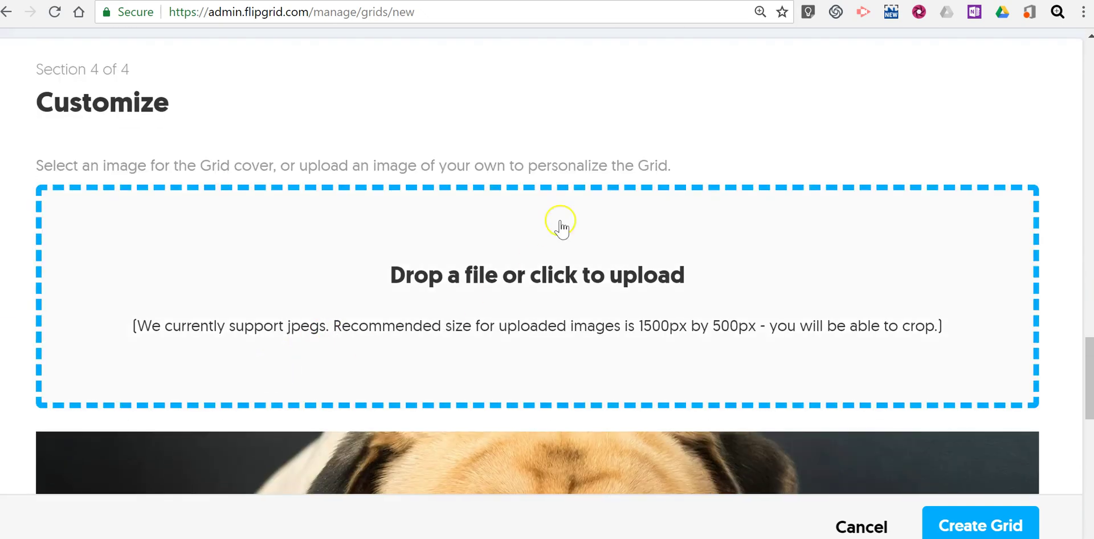
pyautogui.scroll(-3, 581, 256)
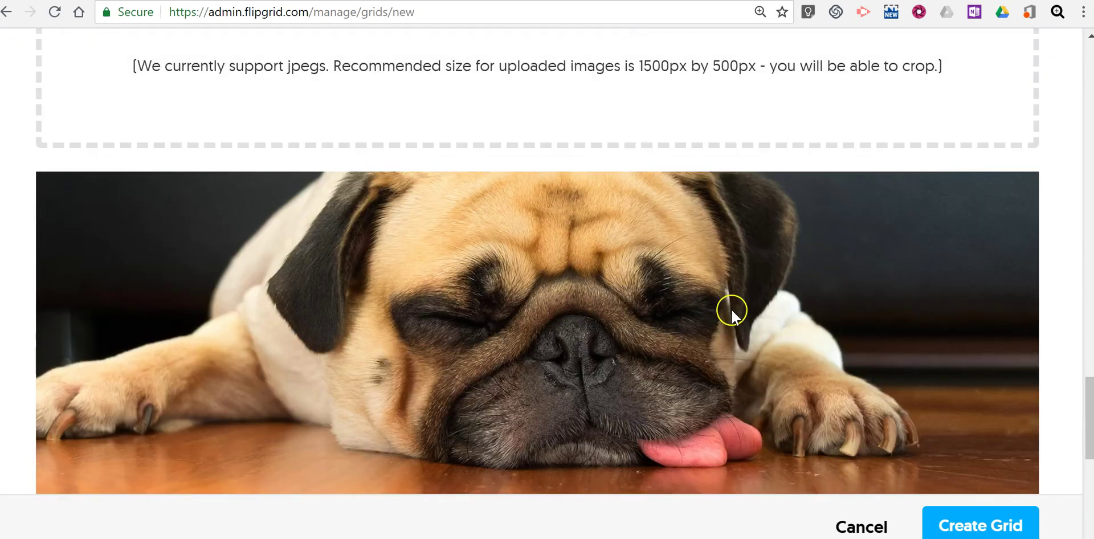
pyautogui.scroll(-4, 732, 307)
pyautogui.scroll(-5, 627, 288)
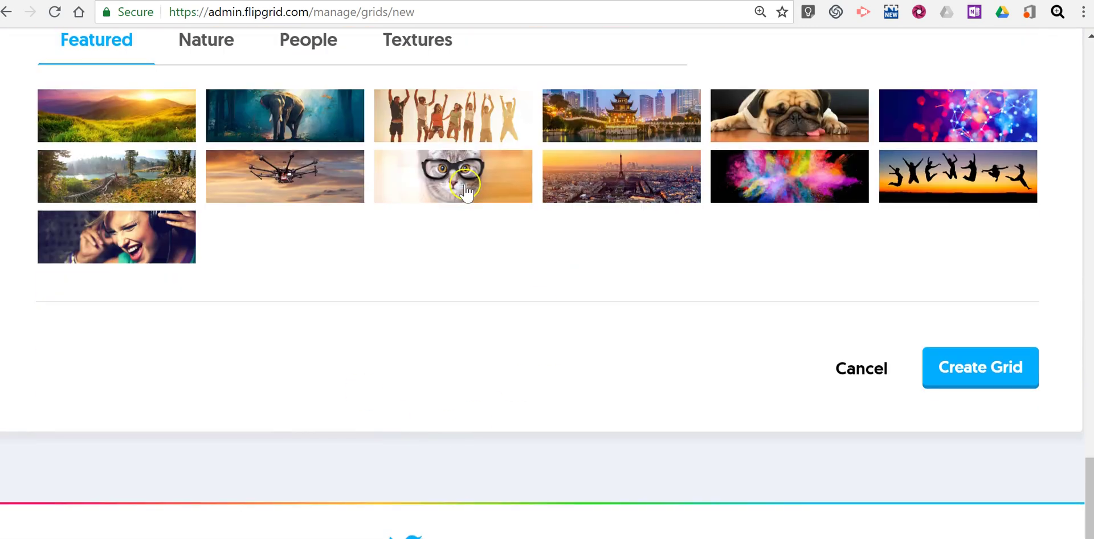
pyautogui.click(466, 193)
pyautogui.scroll(6, 541, 302)
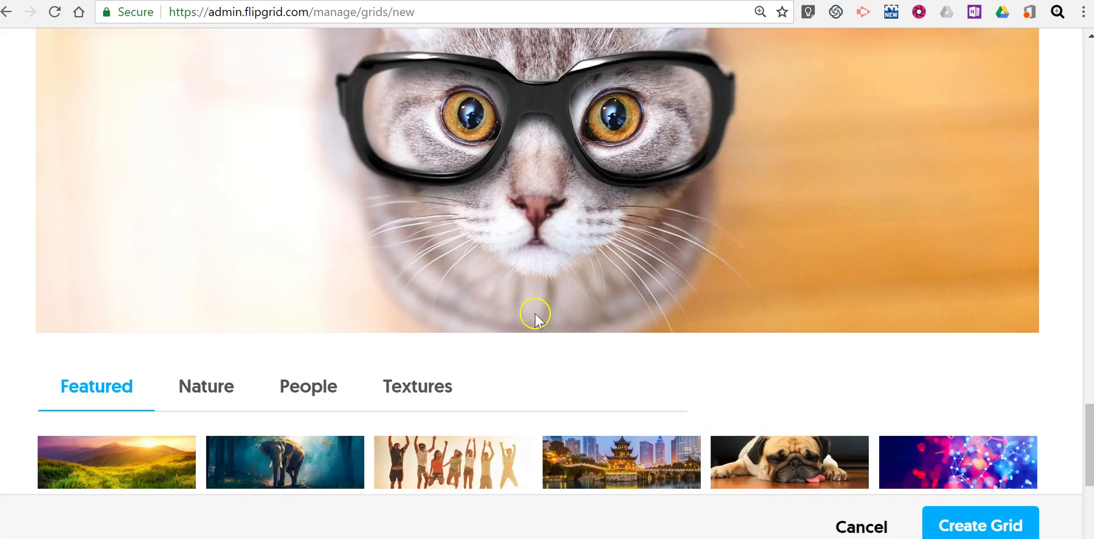
pyautogui.scroll(-5, 569, 324)
# Create the grid and start its first topic, titled 'Math Tips'
pyautogui.click(997, 450)
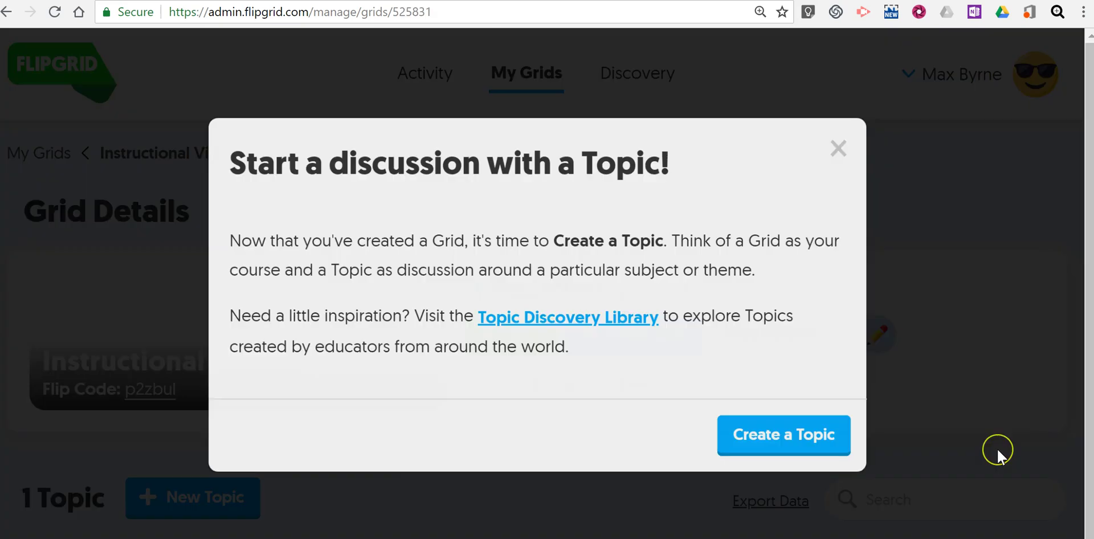
pyautogui.click(796, 448)
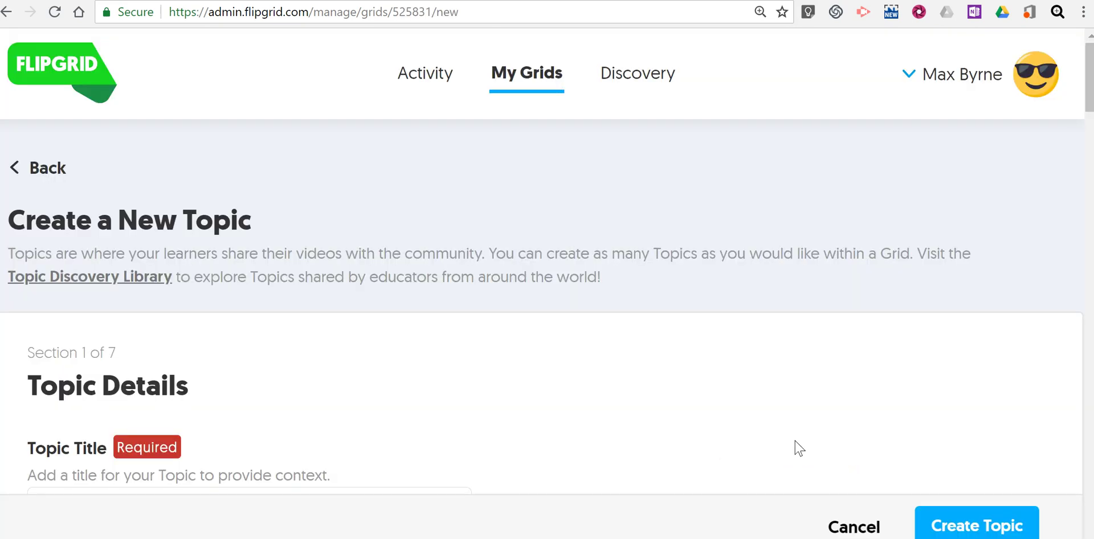
pyautogui.scroll(-3, 171, 285)
pyautogui.click(177, 336)
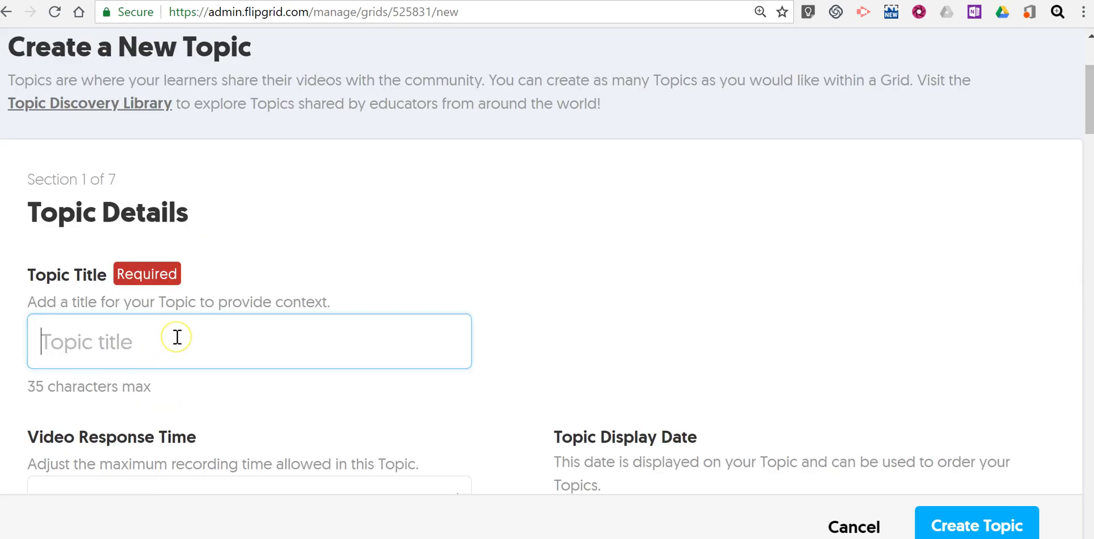
pyautogui.write('Math')
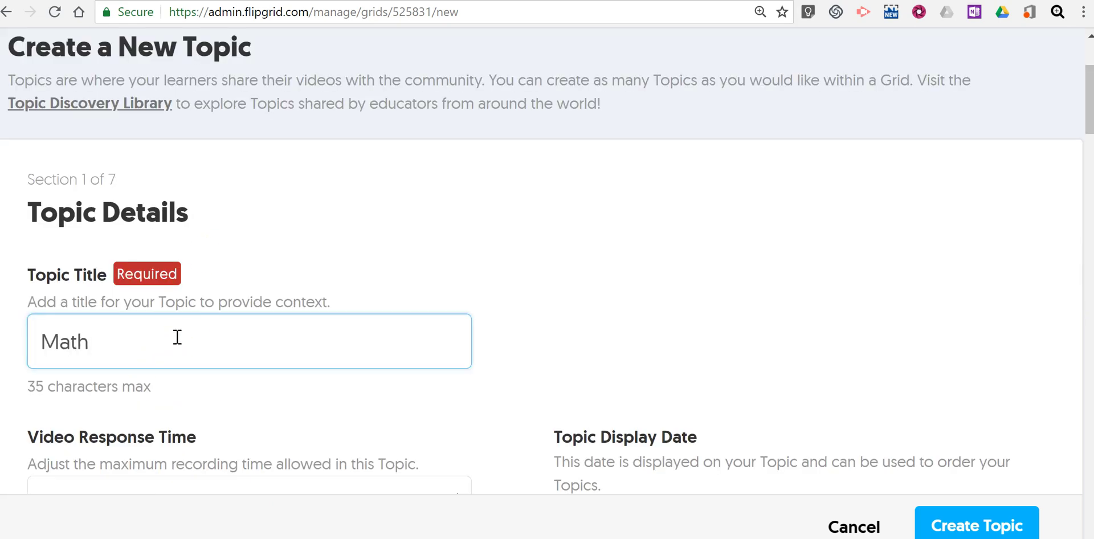
pyautogui.write(' Tips')
# Limit the topic's maximum response length to 1 minute
pyautogui.scroll(-5, 177, 337)
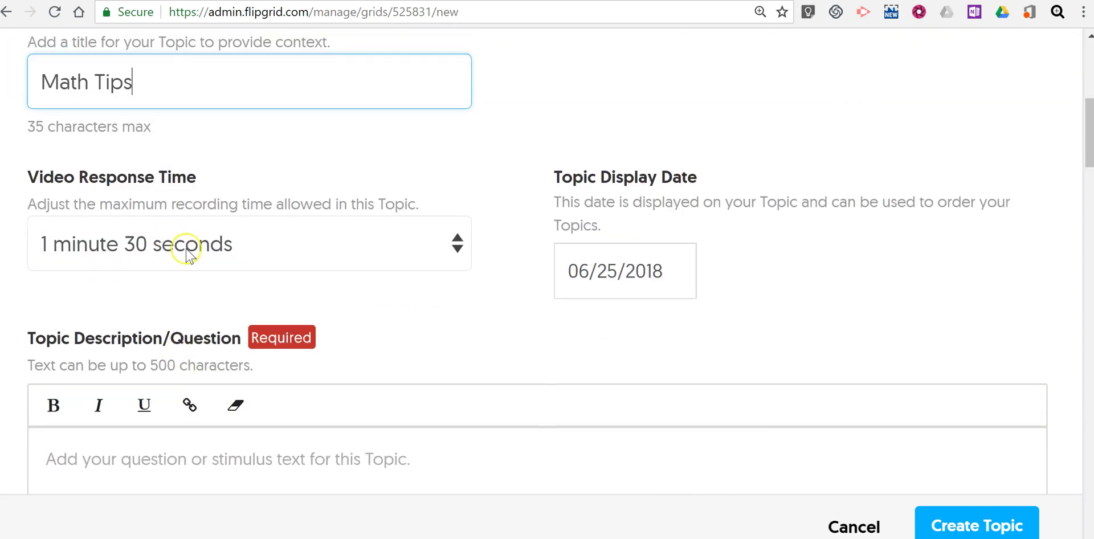
pyautogui.click(188, 252)
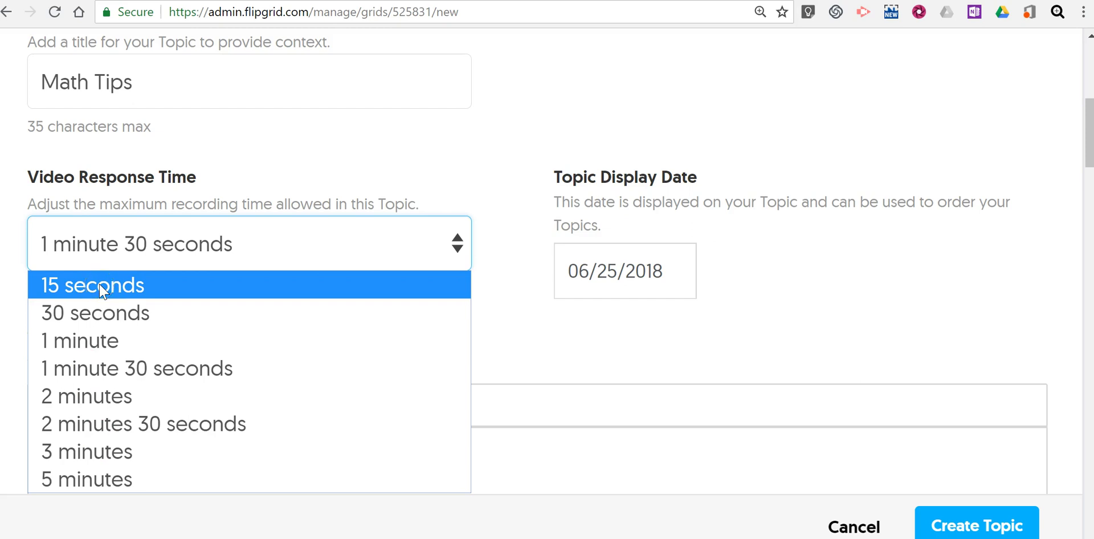
pyautogui.click(135, 385)
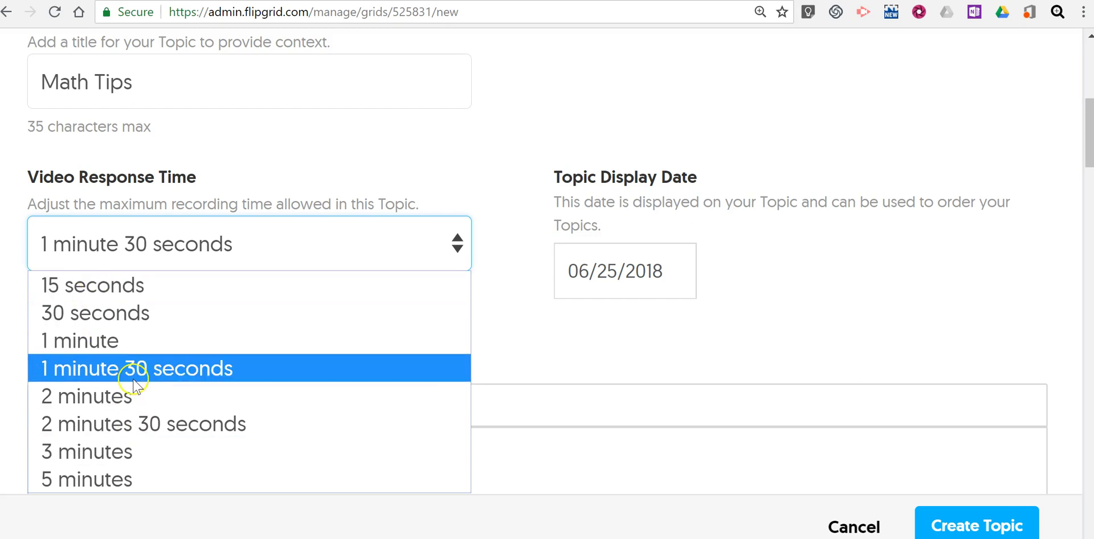
pyautogui.click(120, 339)
pyautogui.click(630, 340)
pyautogui.scroll(-1, 631, 340)
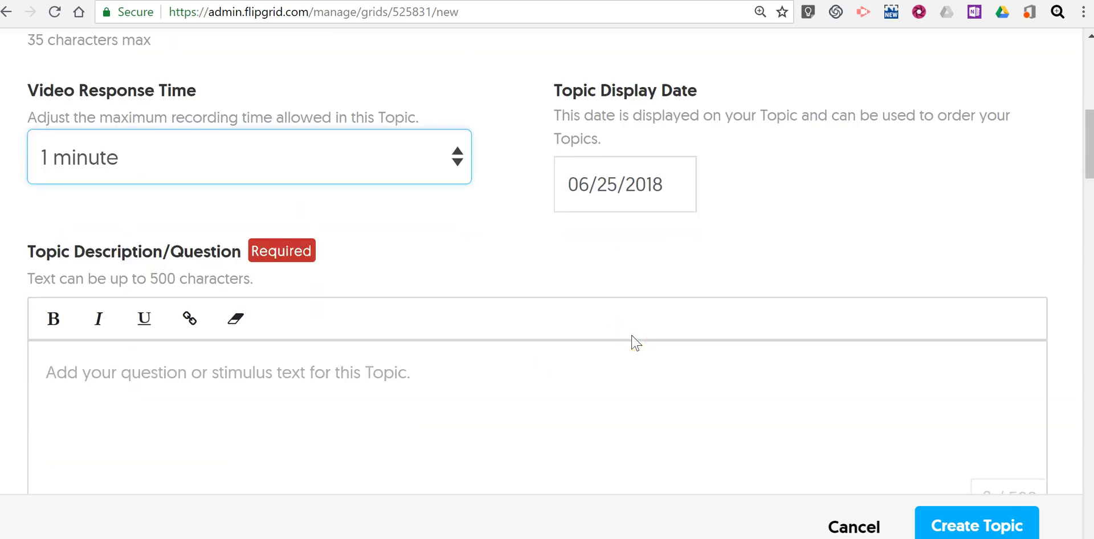
pyautogui.click(640, 185)
# Enter the topic description 'Share a favorite math tip.'
pyautogui.scroll(-1, 410, 283)
pyautogui.click(235, 296)
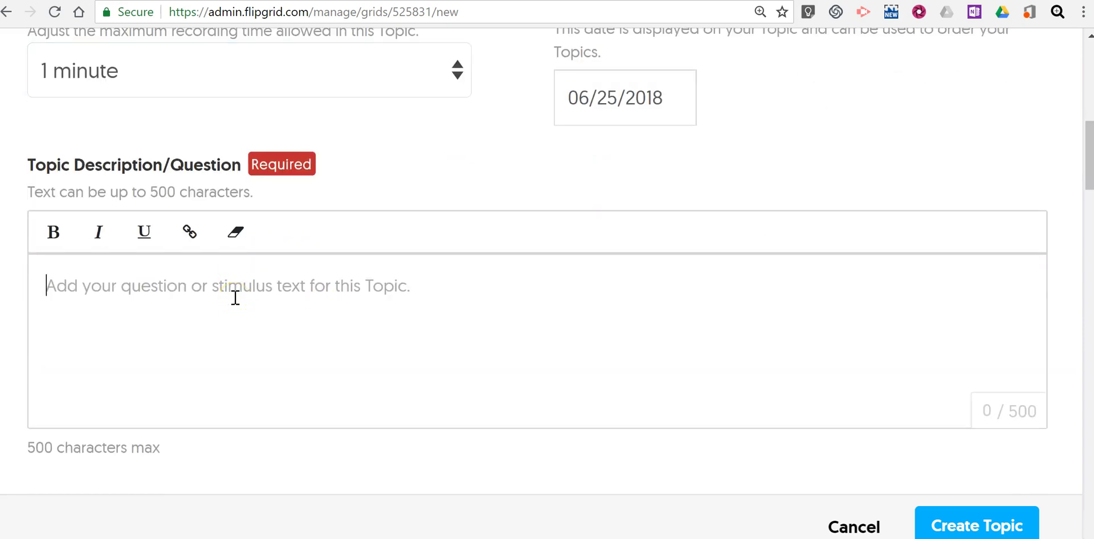
pyautogui.write('Shar')
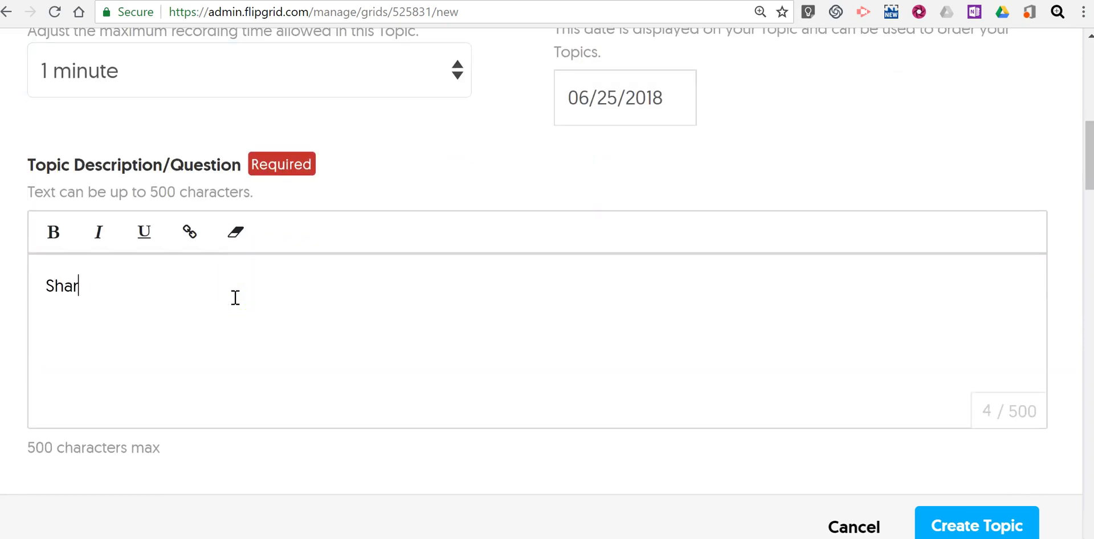
pyautogui.write('e a favorite math tip.')
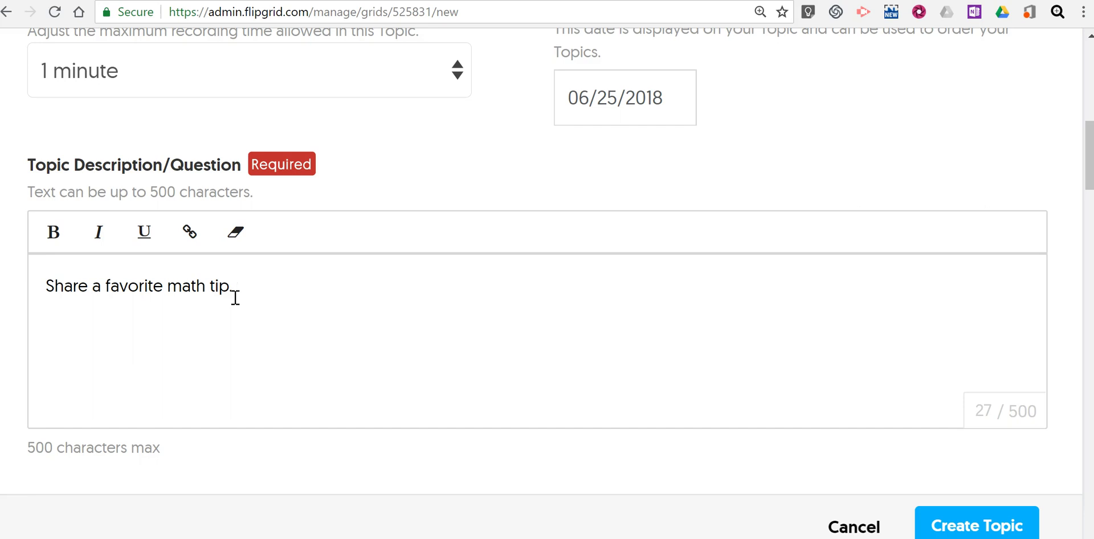
pyautogui.scroll(-8, 235, 296)
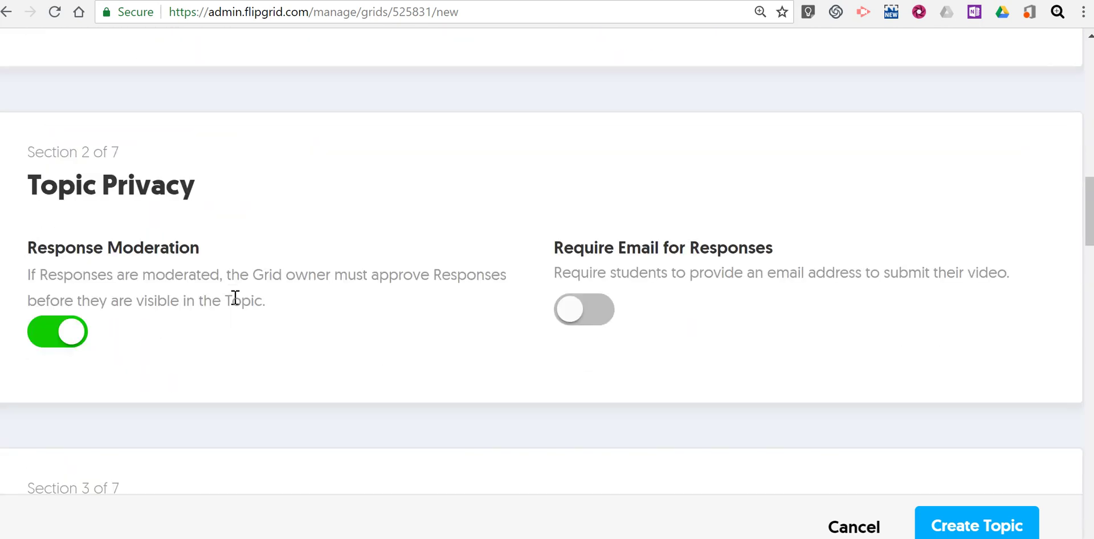
pyautogui.scroll(-5, 220, 226)
pyautogui.scroll(2, 87, 178)
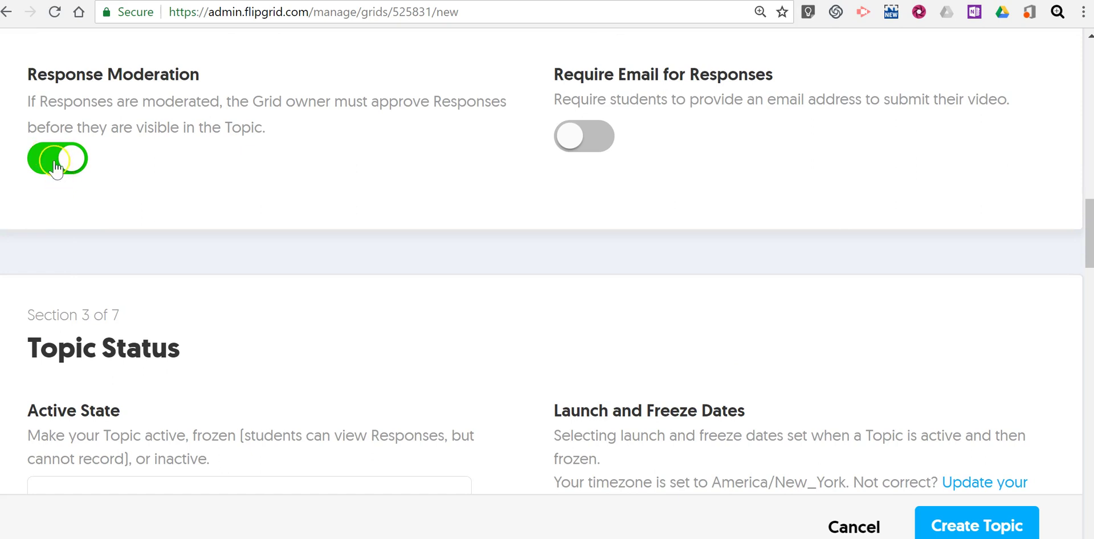
pyautogui.scroll(-3, 420, 323)
pyautogui.scroll(3, 477, 317)
pyautogui.click(574, 140)
pyautogui.scroll(-3, 444, 359)
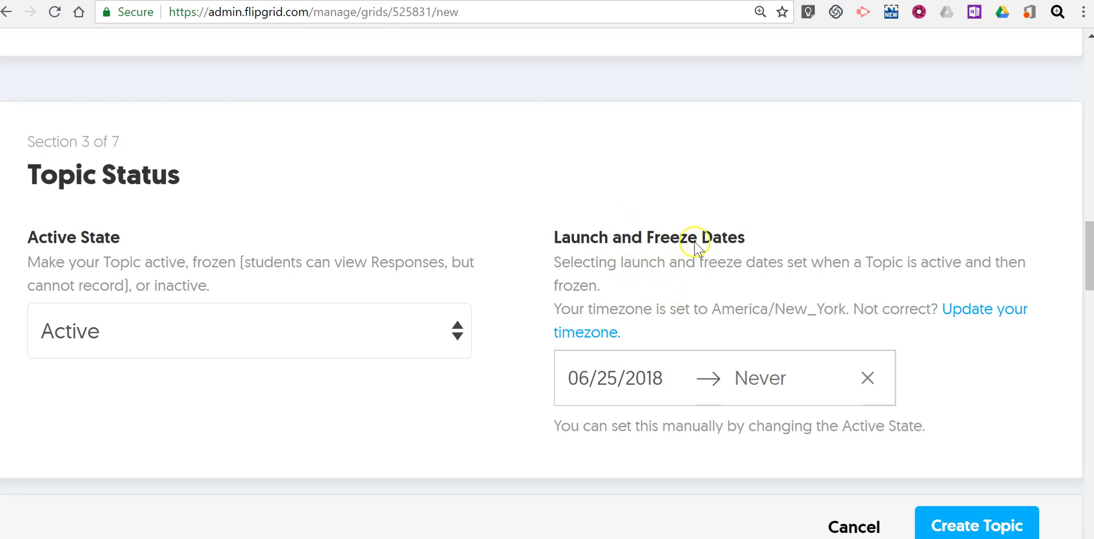
pyautogui.scroll(-1, 733, 296)
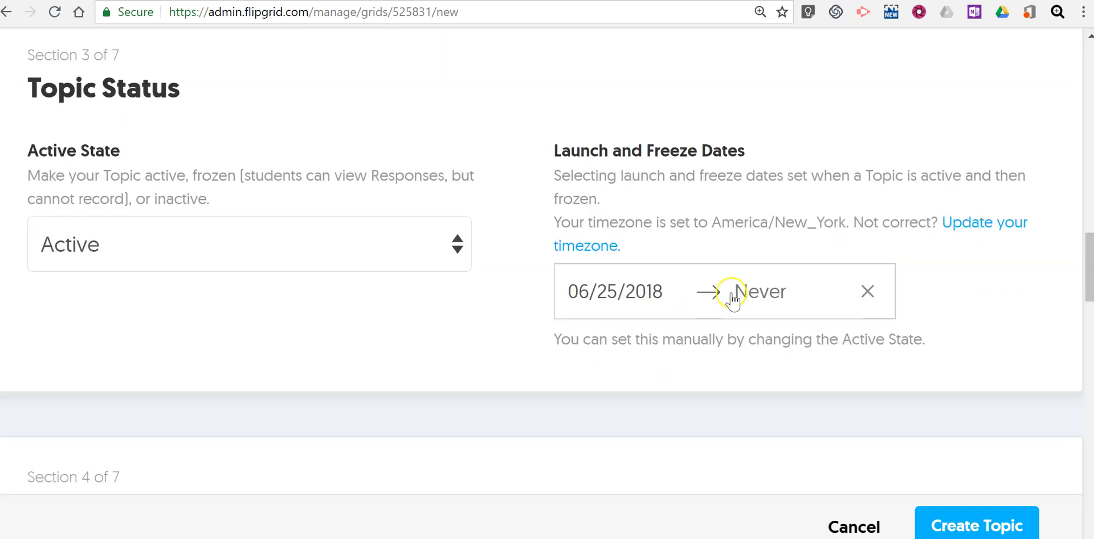
pyautogui.scroll(-1, 629, 313)
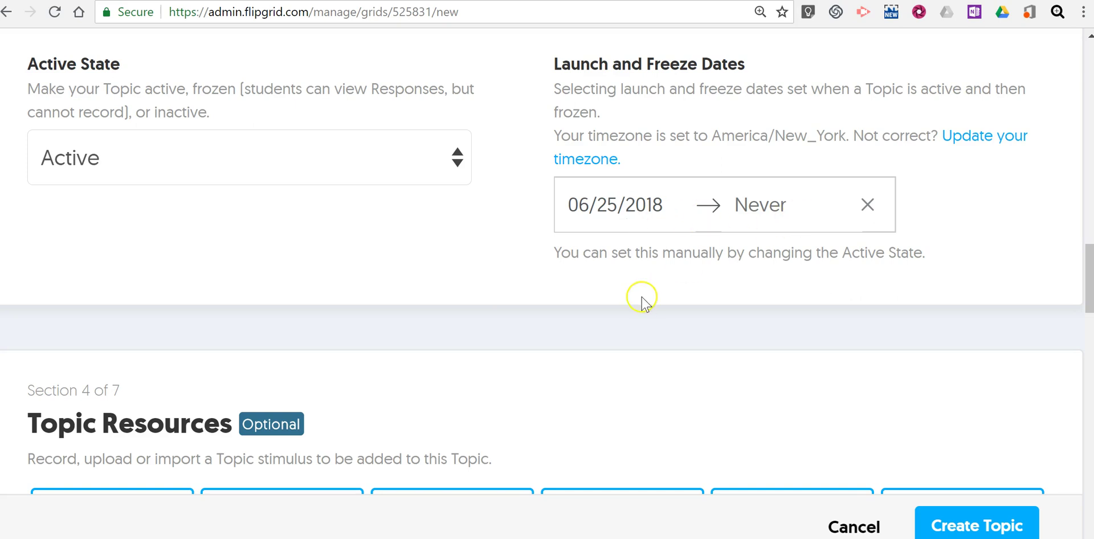
pyautogui.scroll(-3, 641, 302)
pyautogui.scroll(-2, 630, 293)
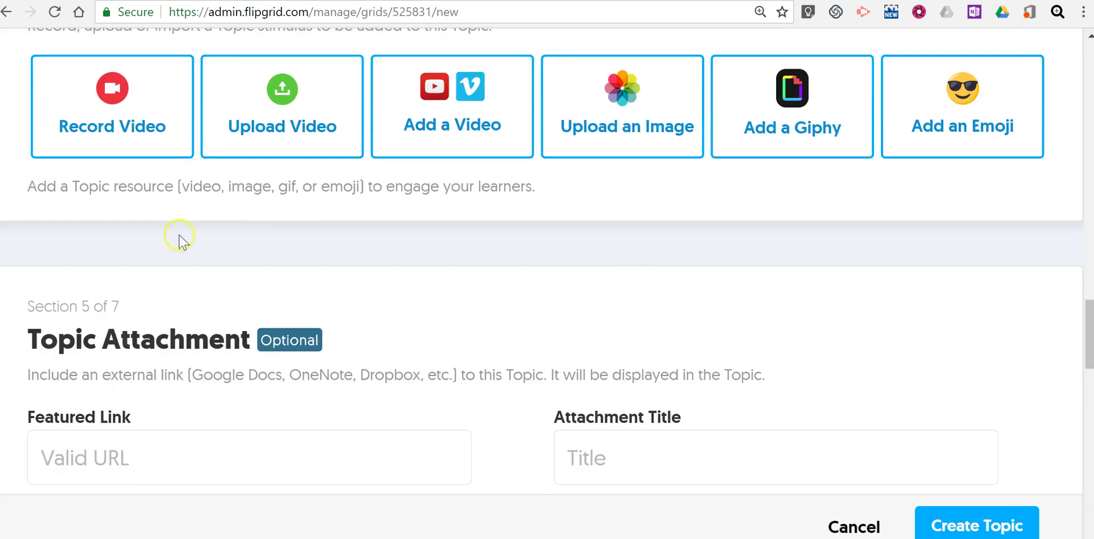
pyautogui.scroll(2, 114, 302)
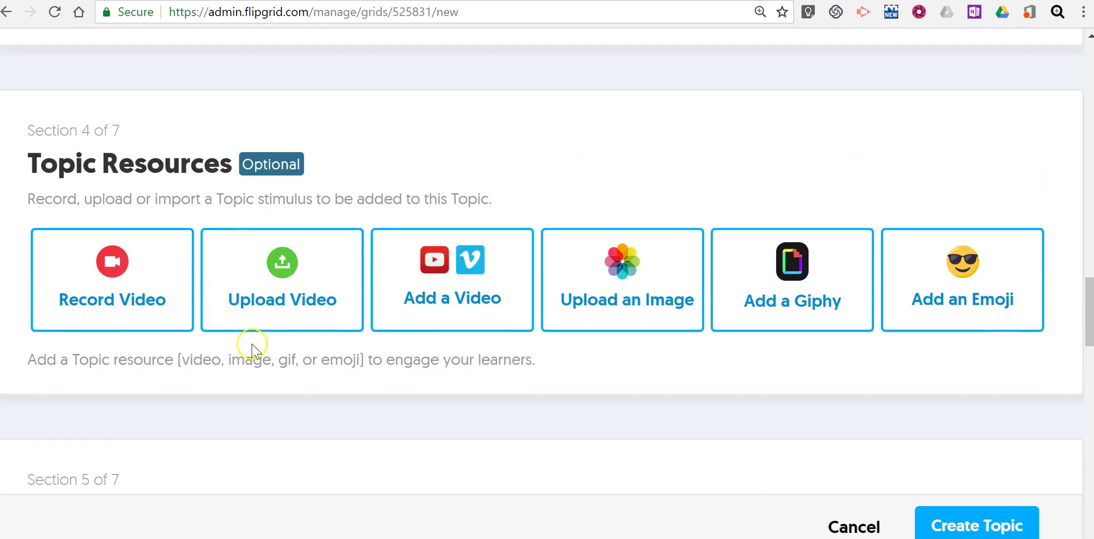
pyautogui.scroll(-3, 250, 350)
pyautogui.scroll(-9, 247, 353)
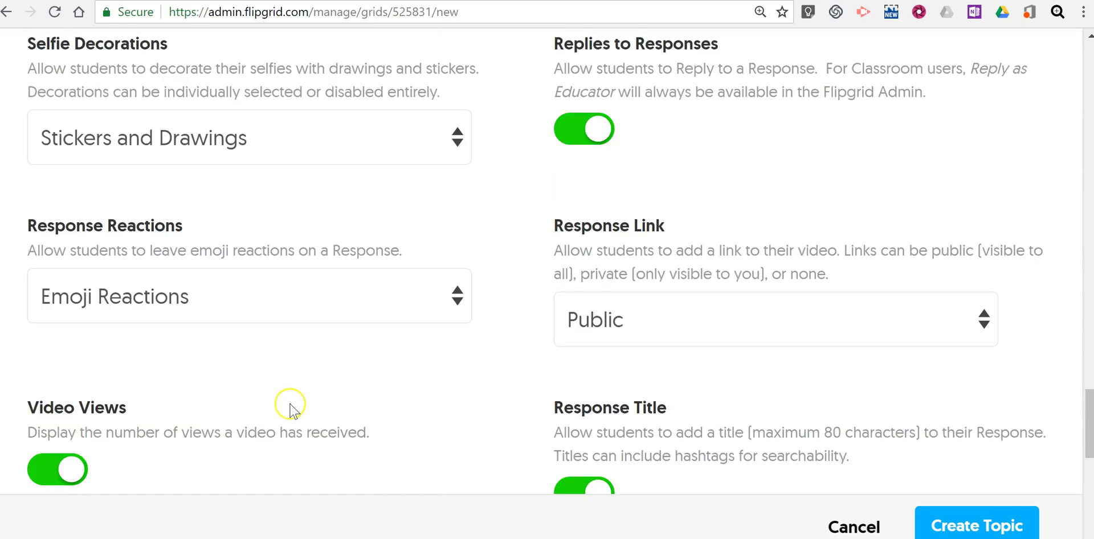
pyautogui.scroll(-8, 291, 409)
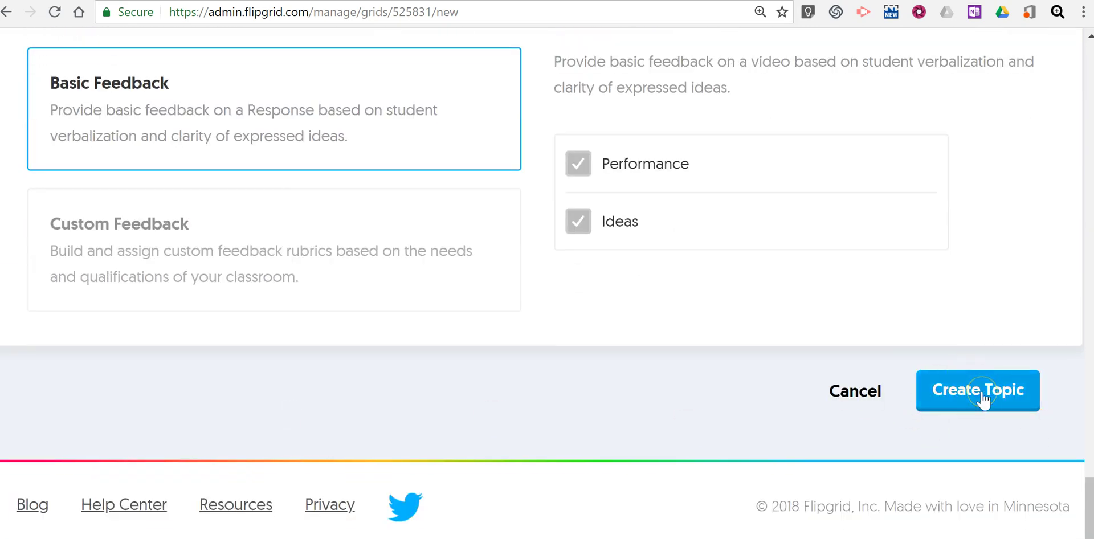
# Create the Math Tips topic and bring up options for its direct topic link
pyautogui.click(982, 393)
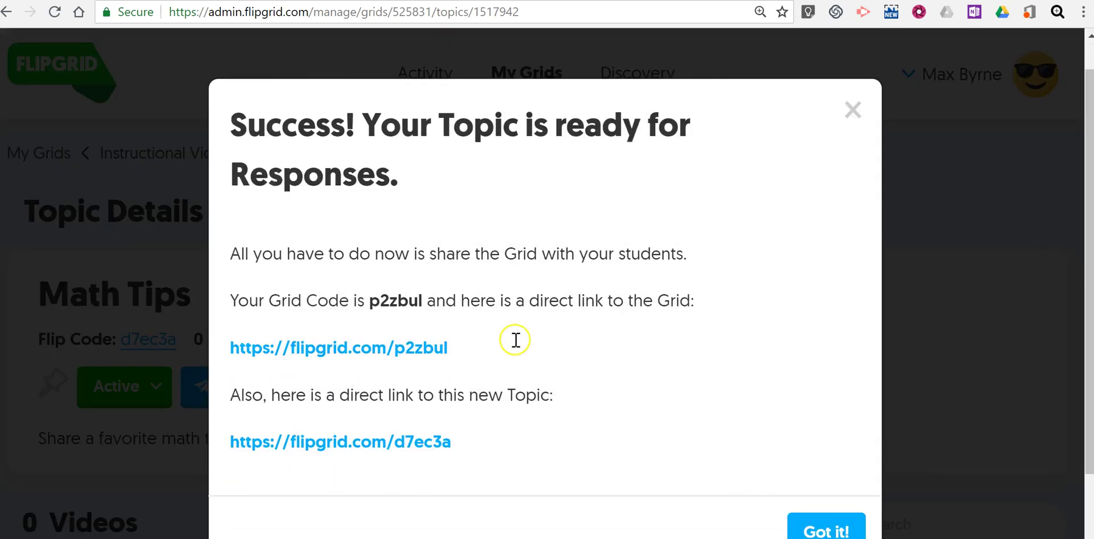
pyautogui.scroll(-2, 516, 339)
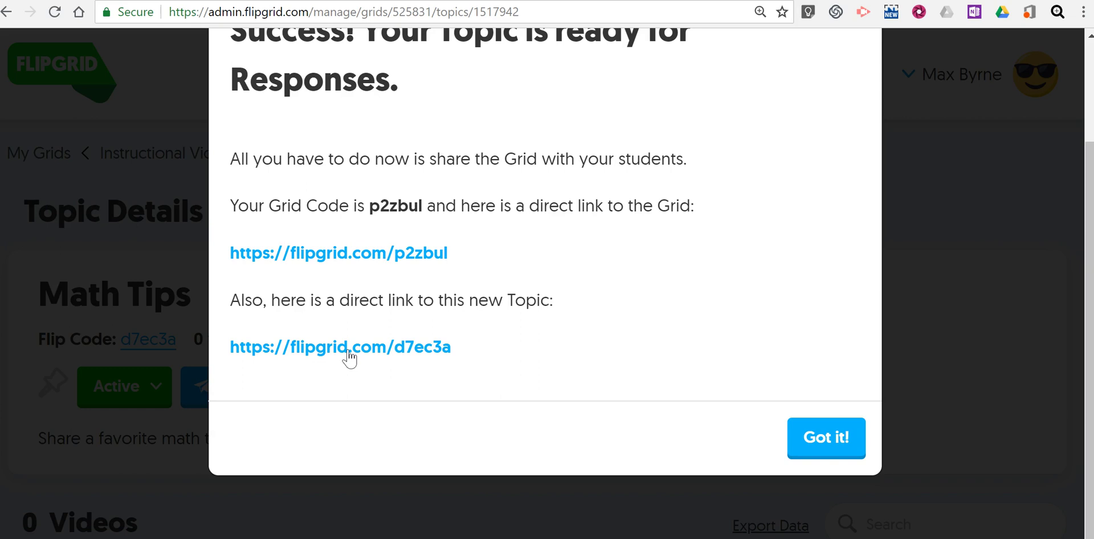
pyautogui.rightClick(349, 357)
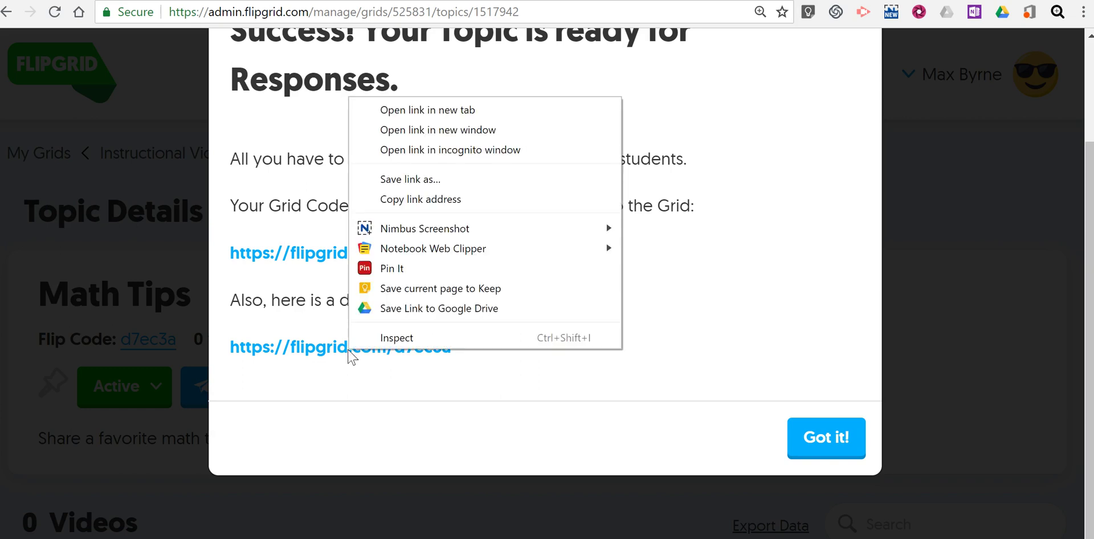
# Open the topic link in an incognito window and unlock the grid with its password
pyautogui.click(478, 149)
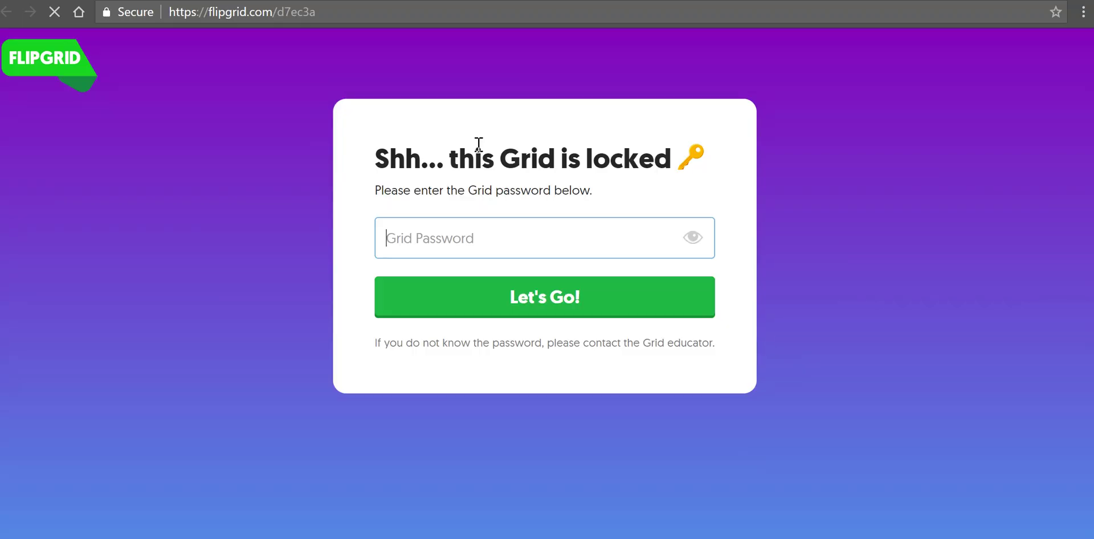
pyautogui.click(479, 238)
pyautogui.write('f')
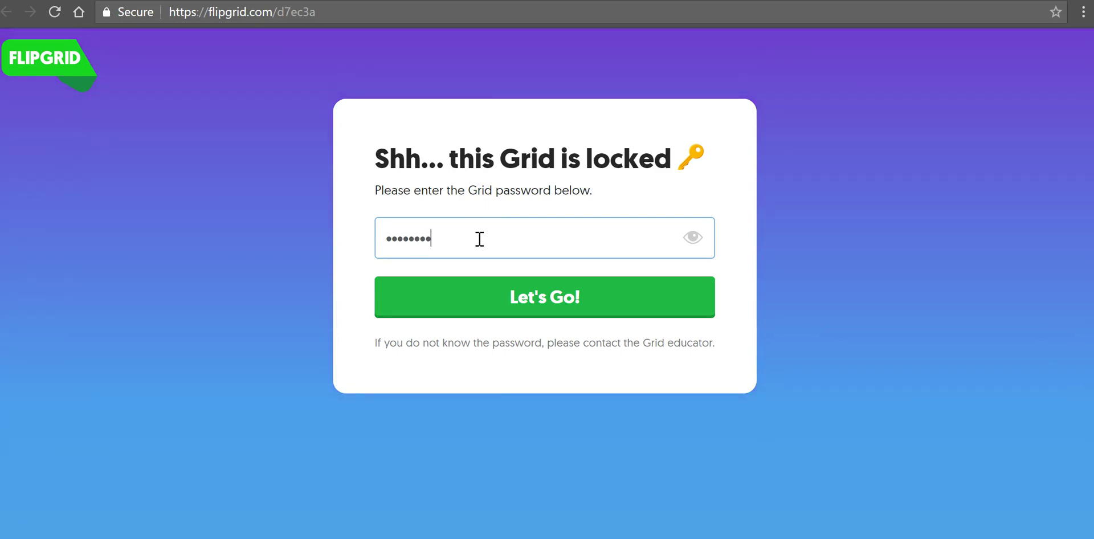
pyautogui.click(505, 296)
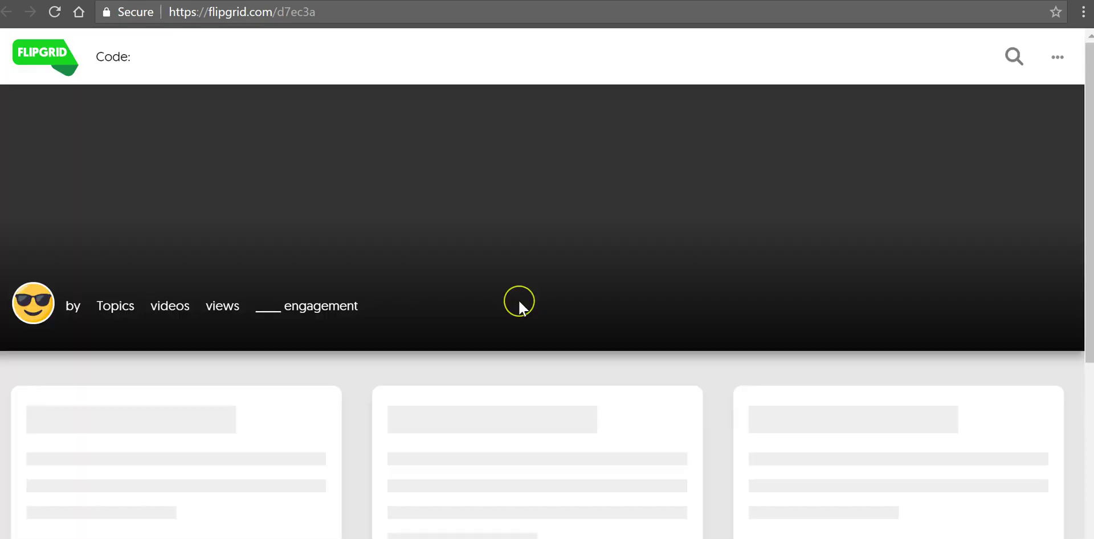
# Start a Math Tips response, allow camera and microphone, and return from Upload to webcam recording
pyautogui.scroll(-3, 568, 307)
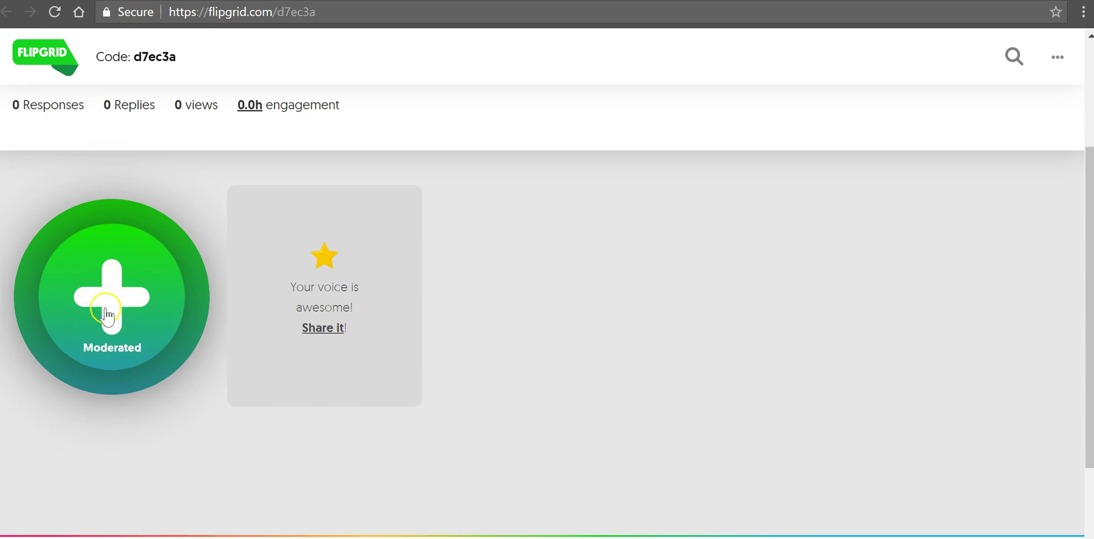
pyautogui.scroll(2, 100, 311)
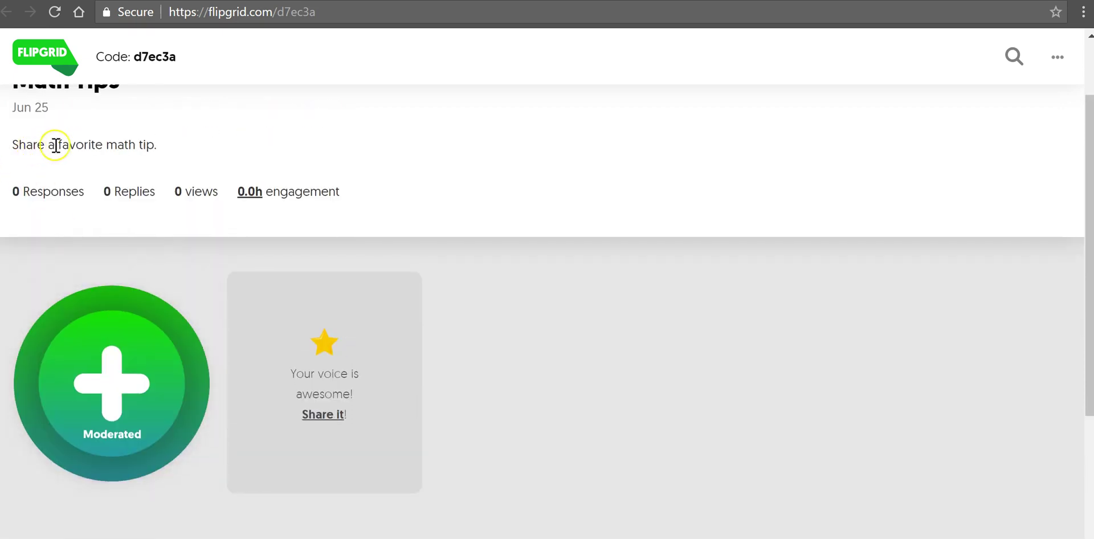
pyautogui.click(127, 384)
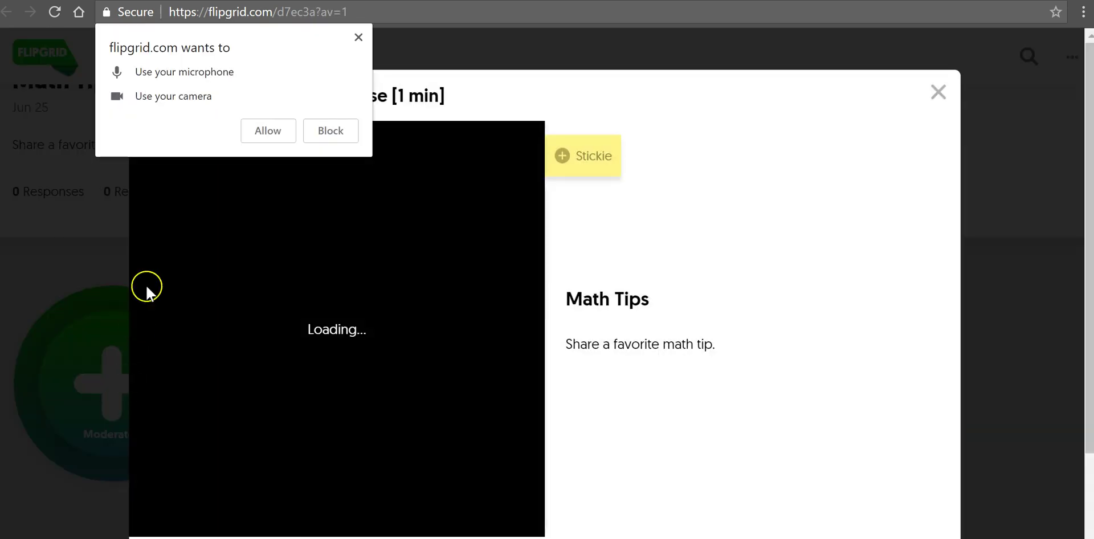
pyautogui.click(277, 141)
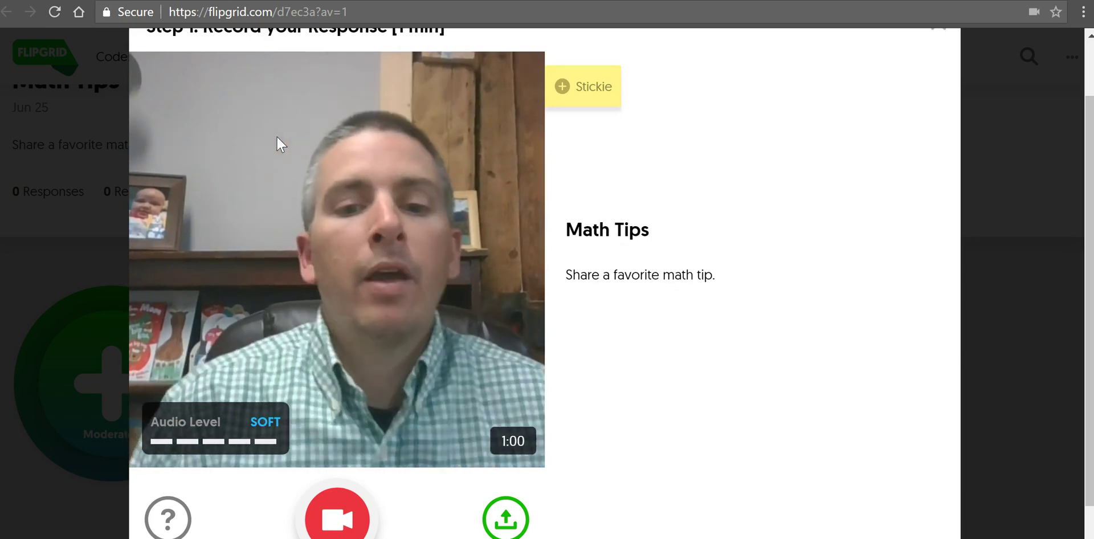
pyautogui.click(557, 376)
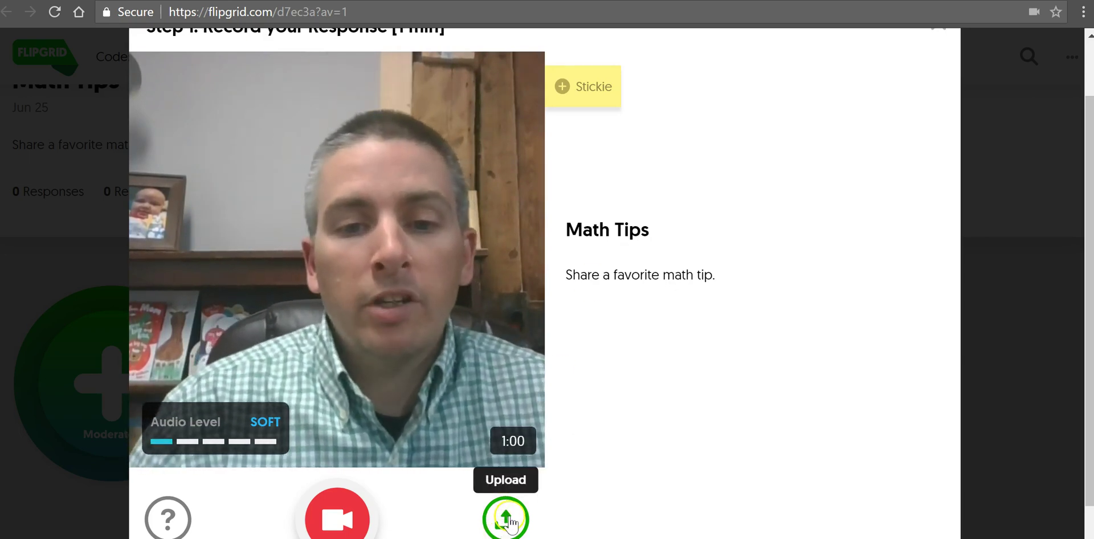
pyautogui.click(508, 518)
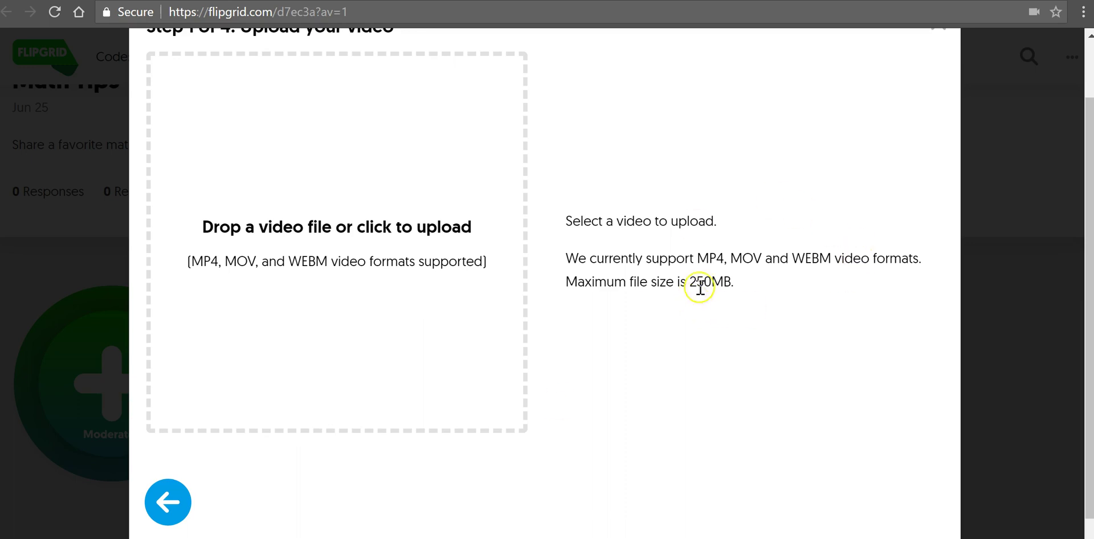
pyautogui.scroll(1, 786, 283)
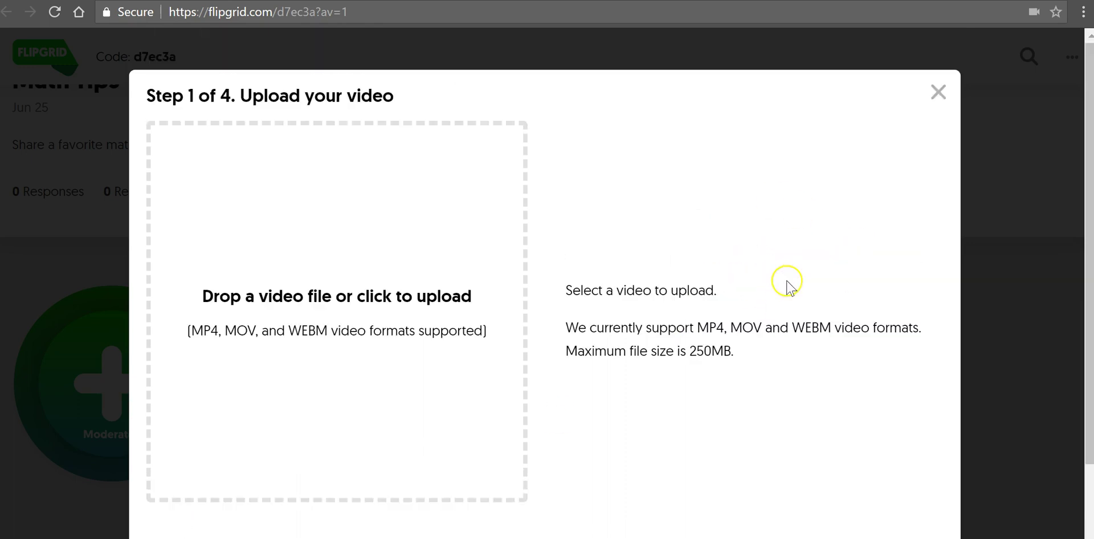
pyautogui.scroll(-2, 370, 477)
pyautogui.click(176, 484)
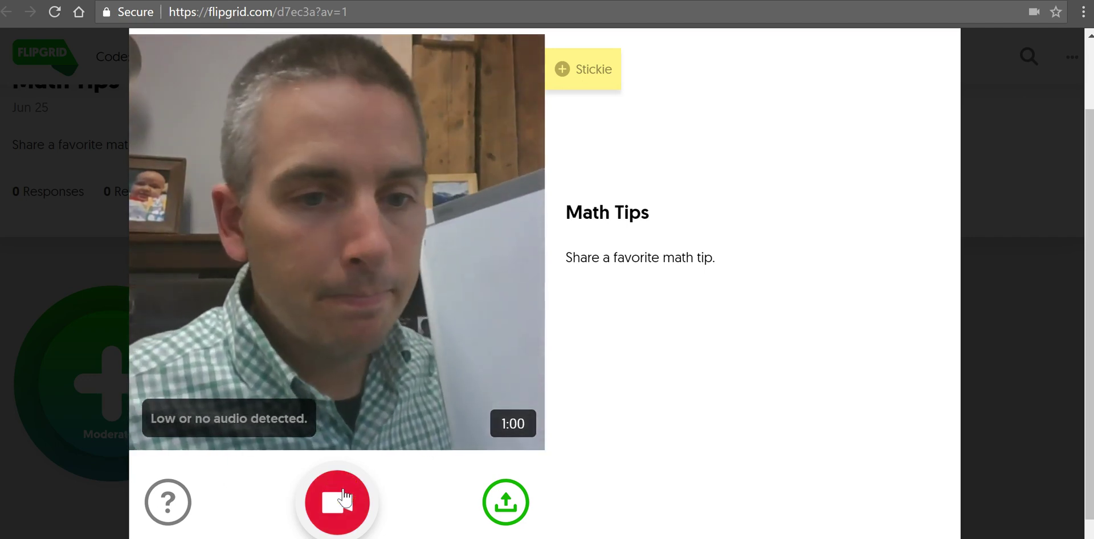
# Record an approximately 18-second whiteboard math tip, then pause and open it for review
pyautogui.click(345, 500)
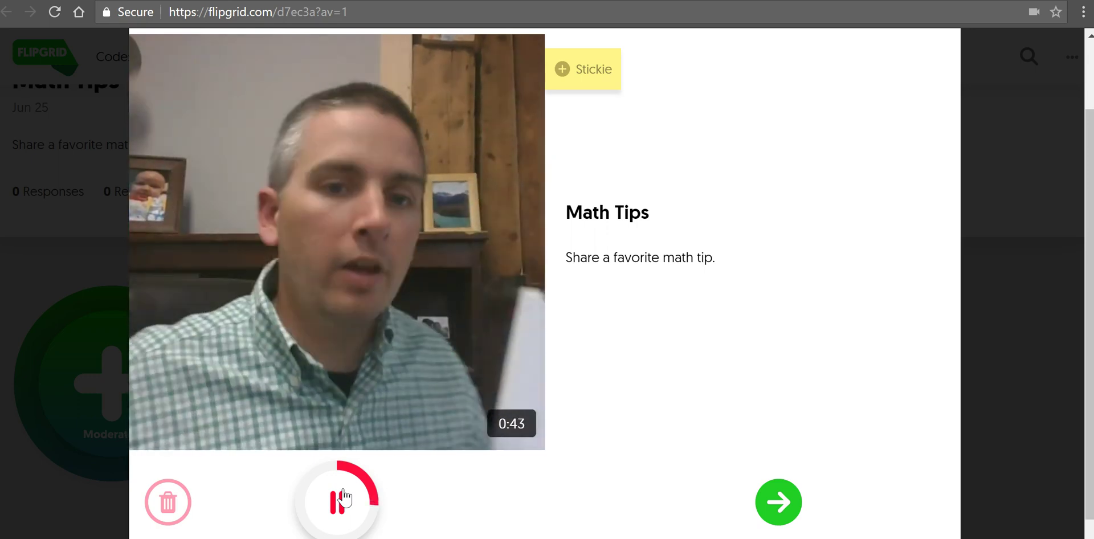
pyautogui.click(342, 499)
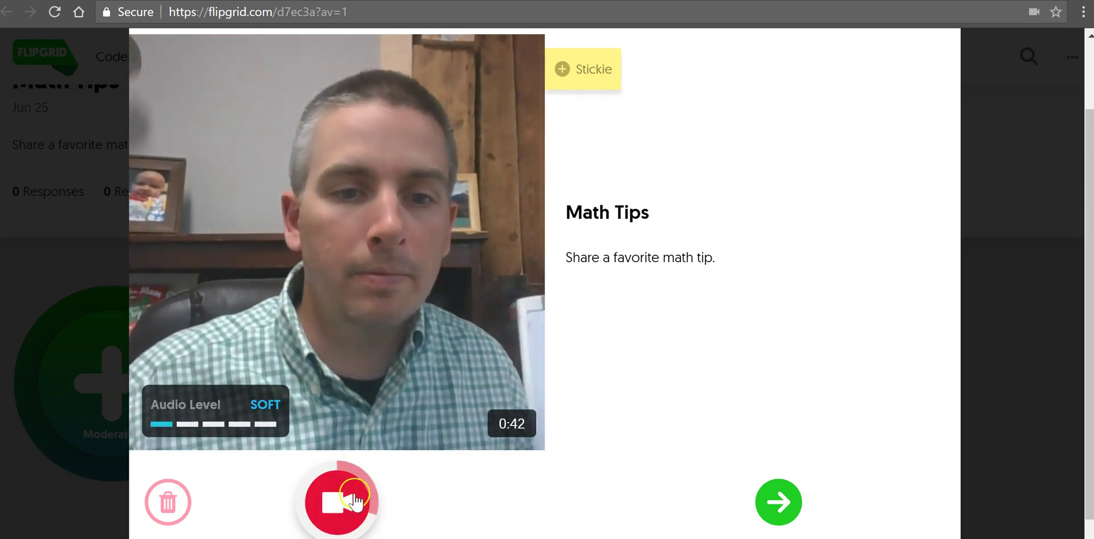
pyautogui.click(778, 501)
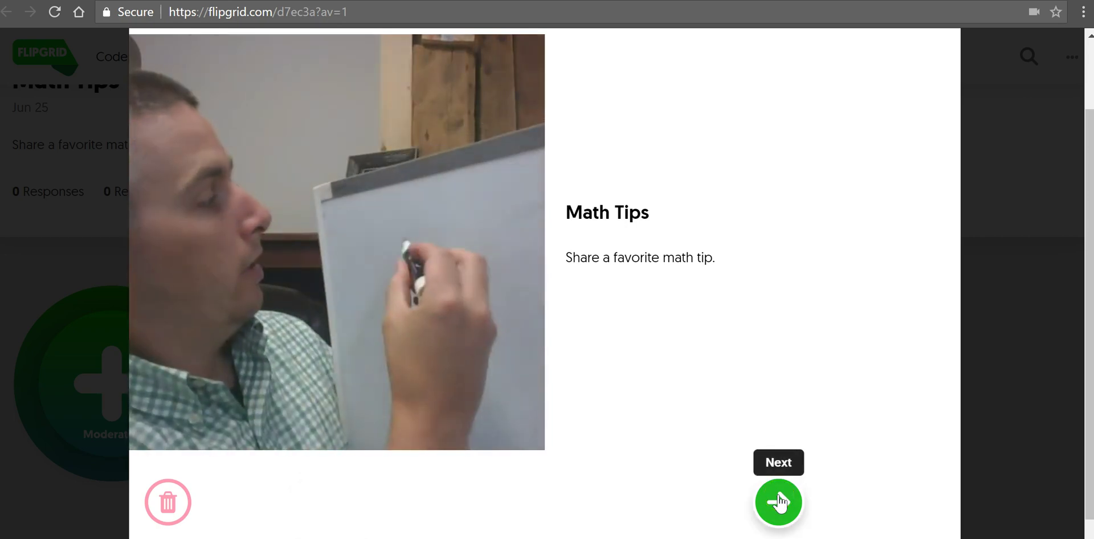
# Take a selfie thumbnail with an enlarged owl sticker over the face
pyautogui.click(778, 501)
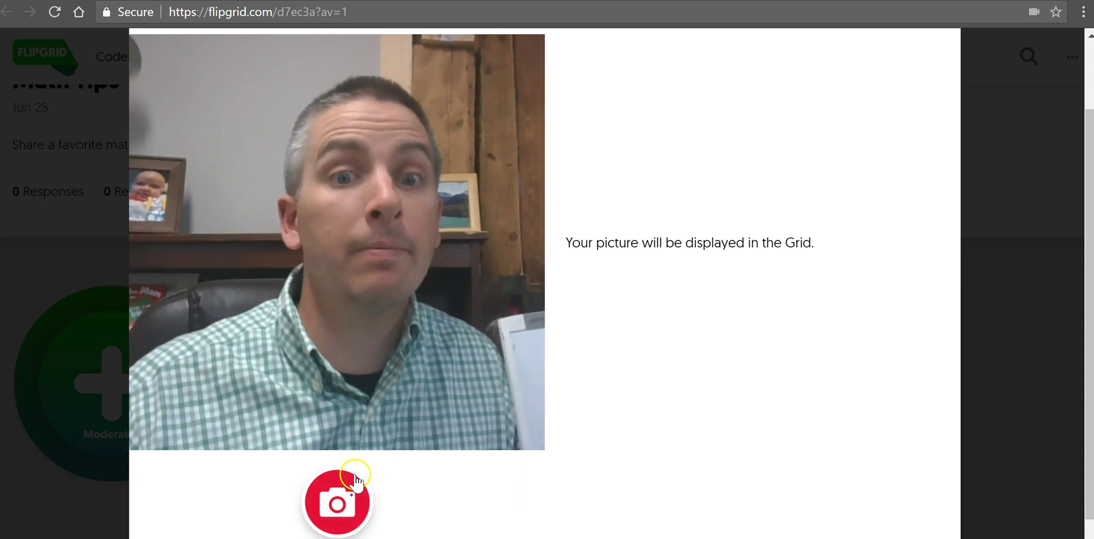
pyautogui.click(339, 500)
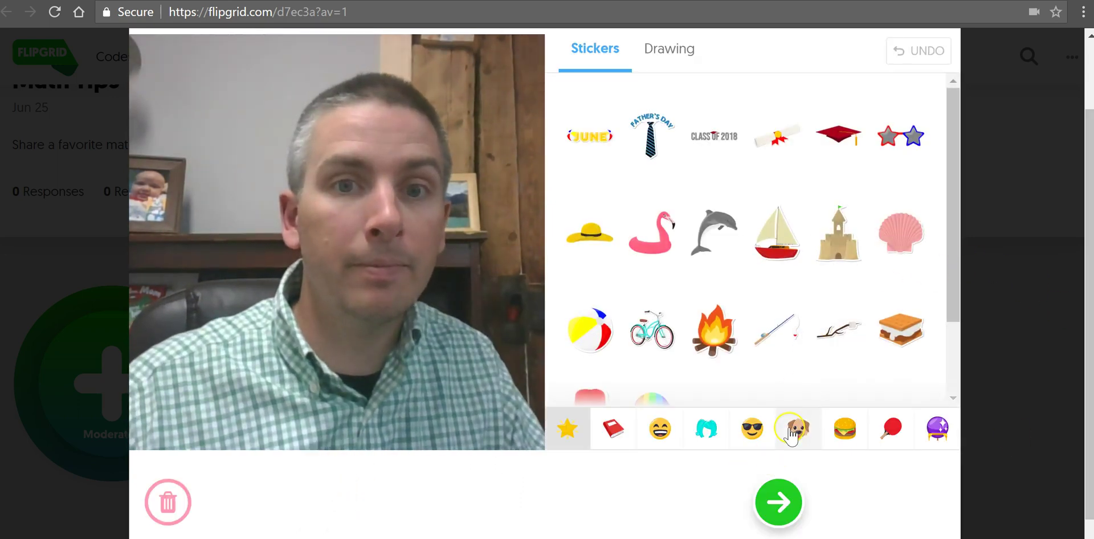
pyautogui.click(793, 432)
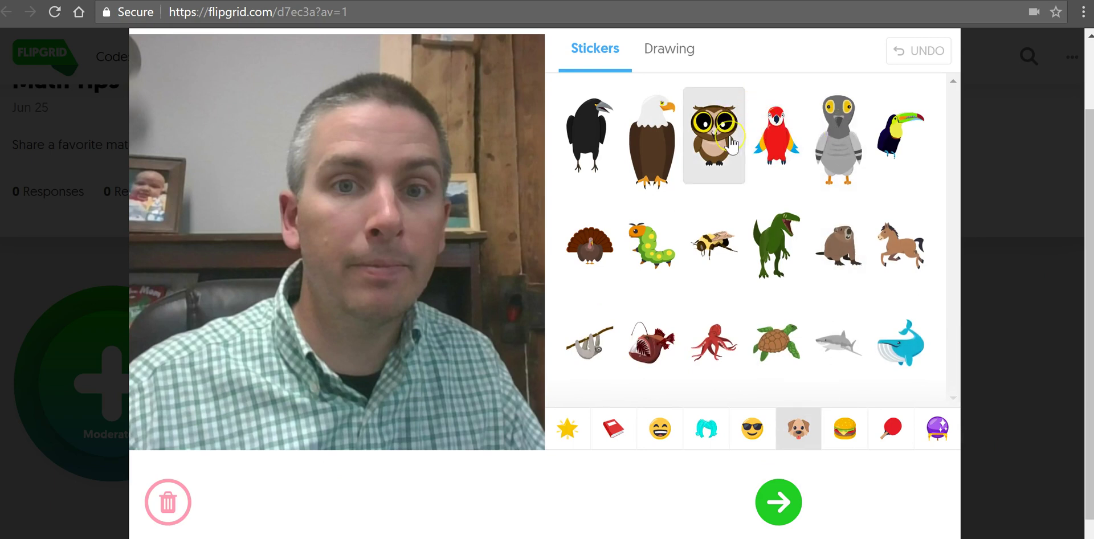
pyautogui.click(731, 146)
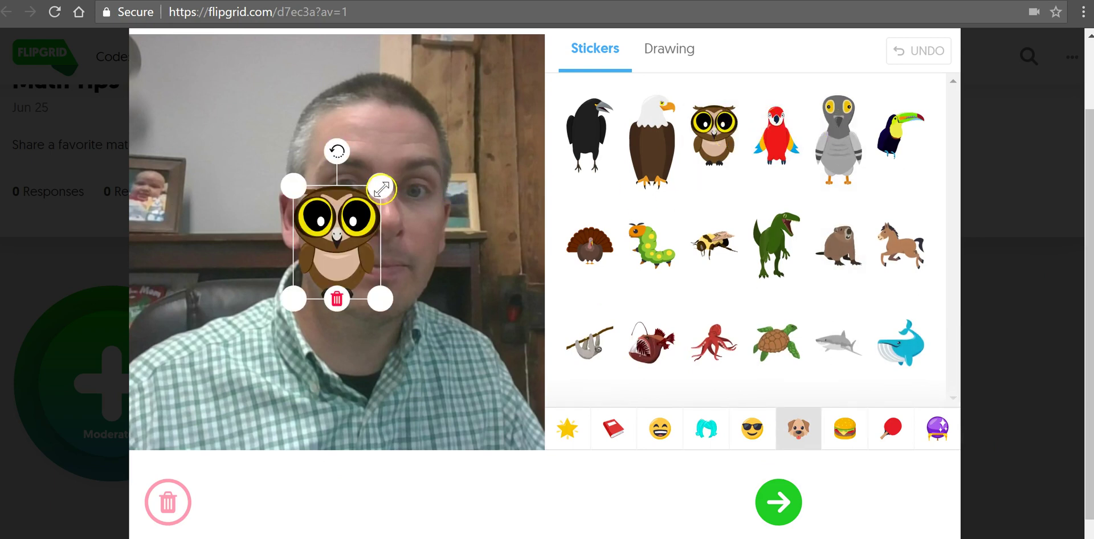
pyautogui.moveTo(382, 181); pyautogui.dragTo(479, 98)
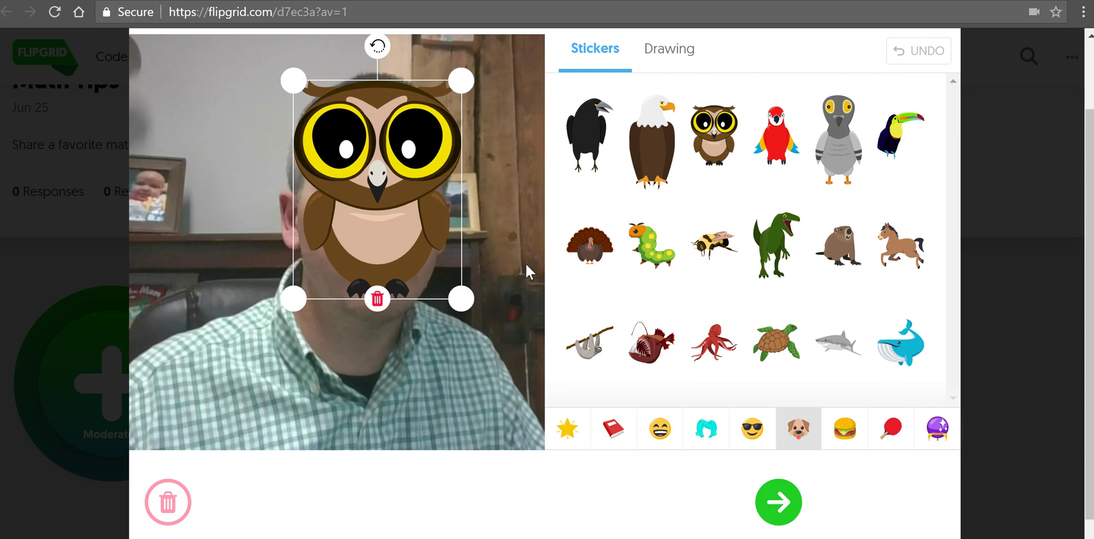
pyautogui.click(784, 495)
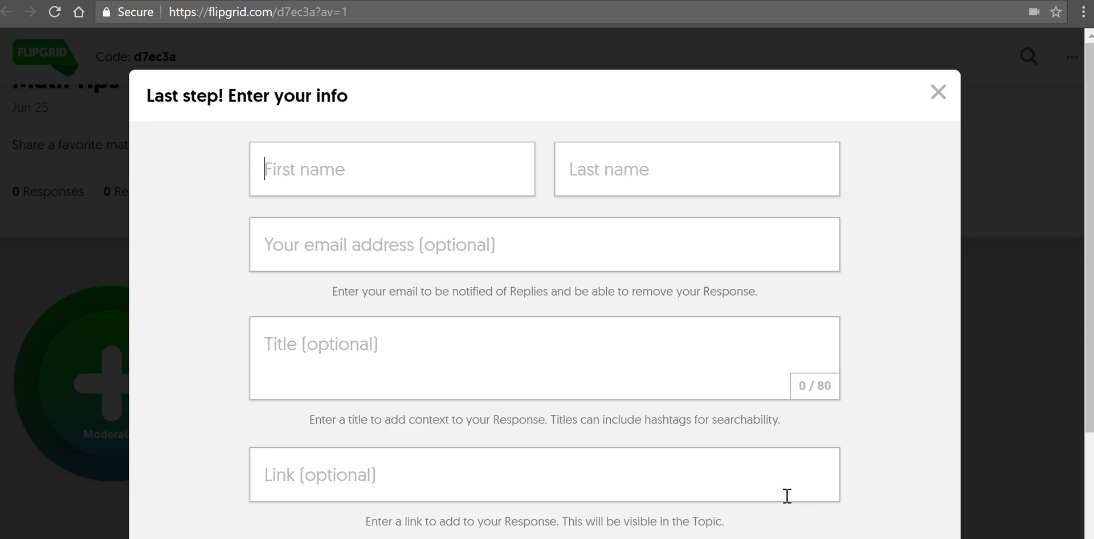
# Enter the student's name, submit the video, and dismiss the success message
pyautogui.write('Richard')
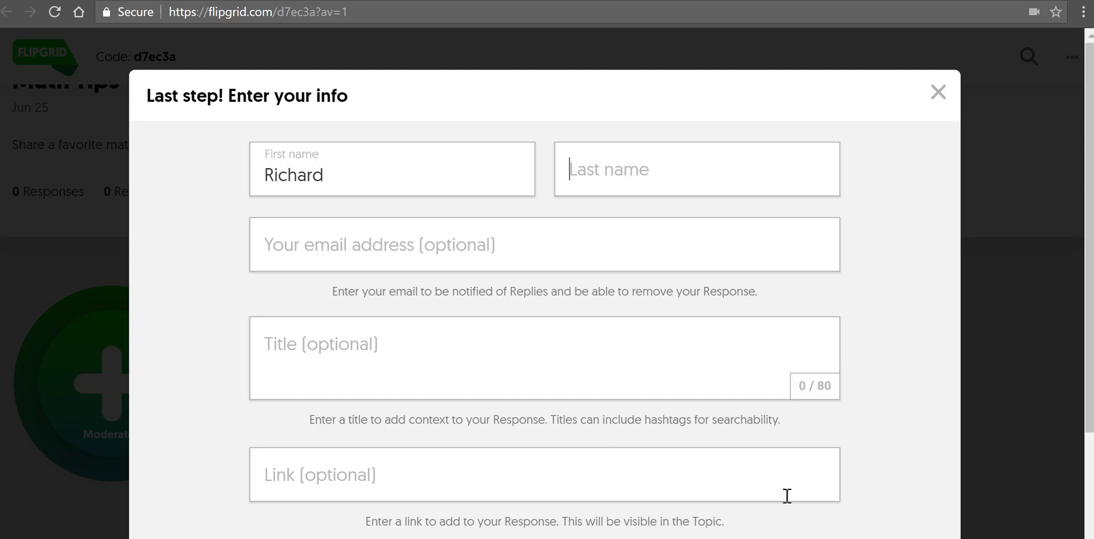
pyautogui.write('Byrne')
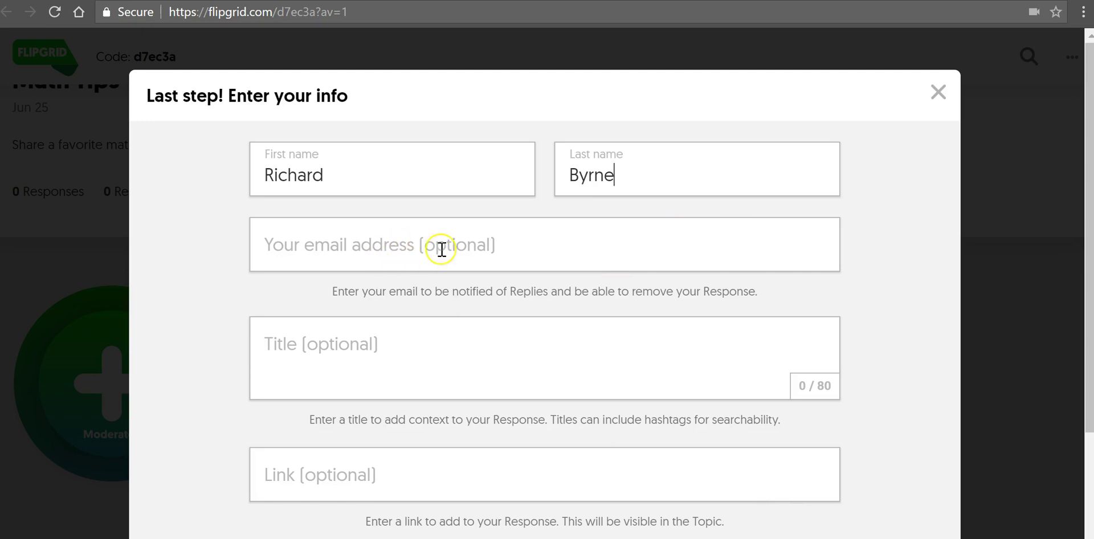
pyautogui.scroll(-3, 442, 250)
pyautogui.click(562, 462)
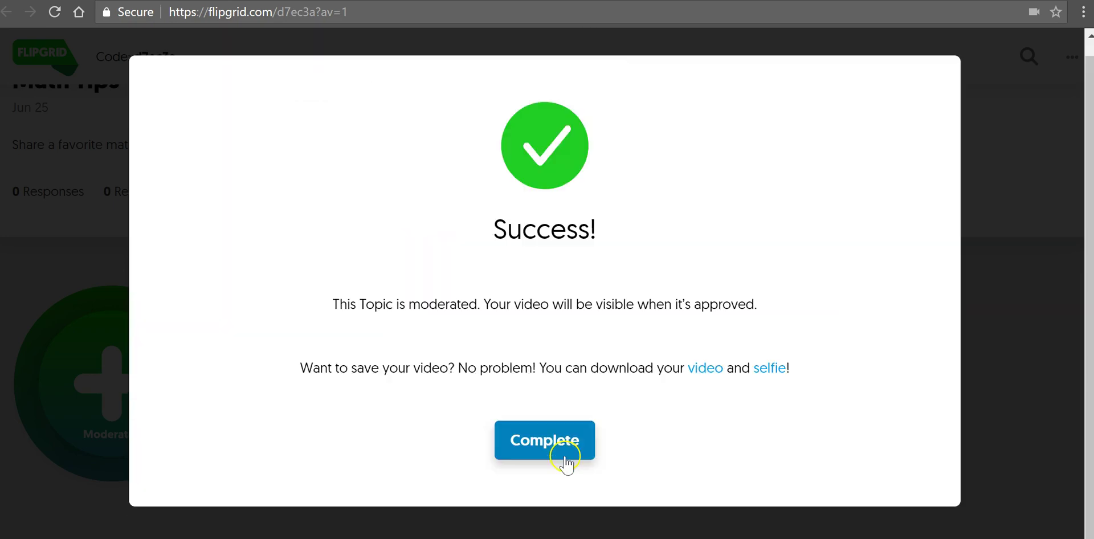
pyautogui.click(529, 441)
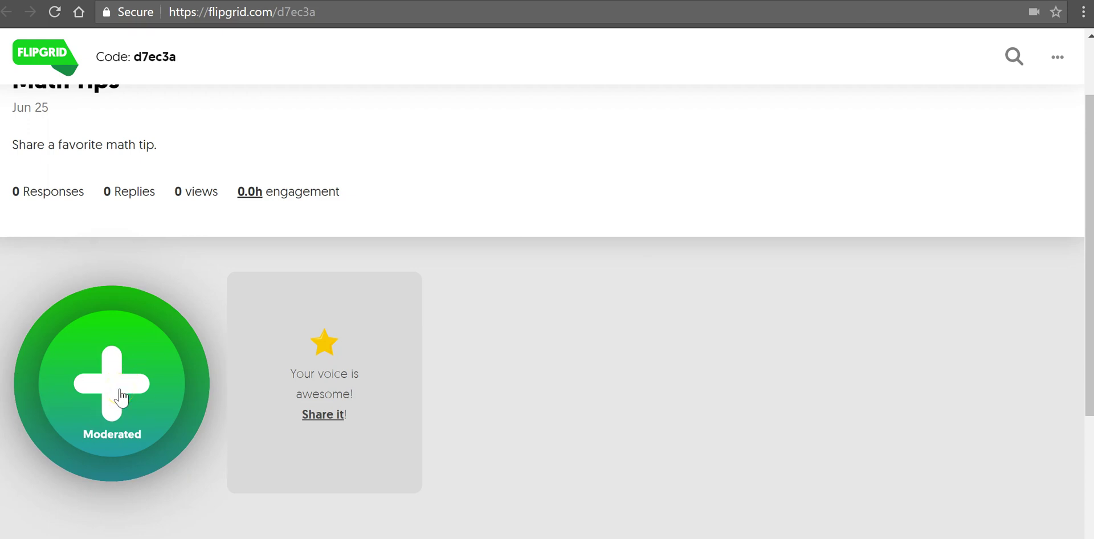
# Close the student window and dismiss the topic-ready message in the educator dashboard
pyautogui.click(140, 432)
pyautogui.hotkey('ctrl', 'w')
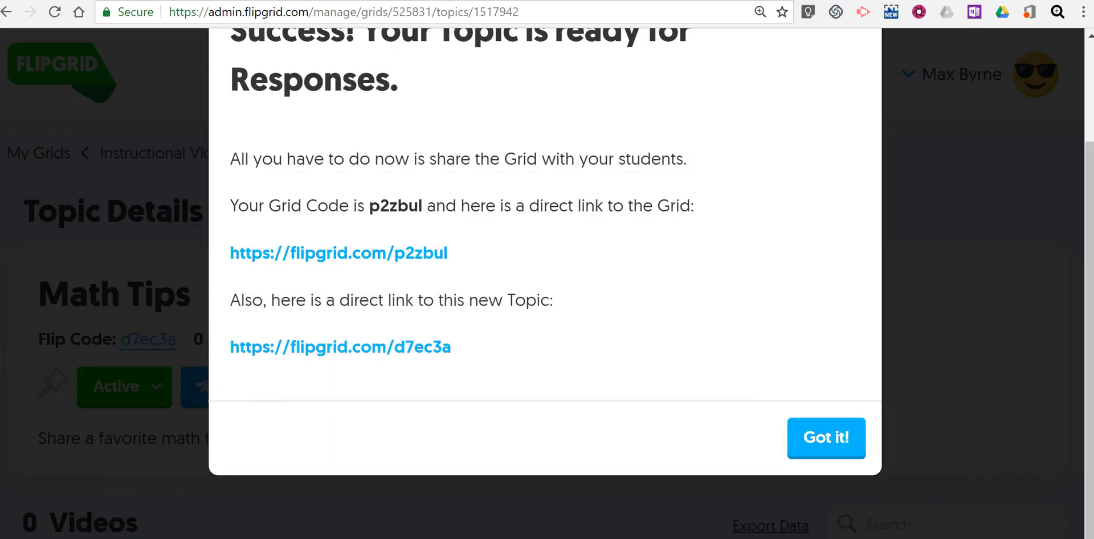
pyautogui.click(835, 437)
pyautogui.scroll(-1, 605, 357)
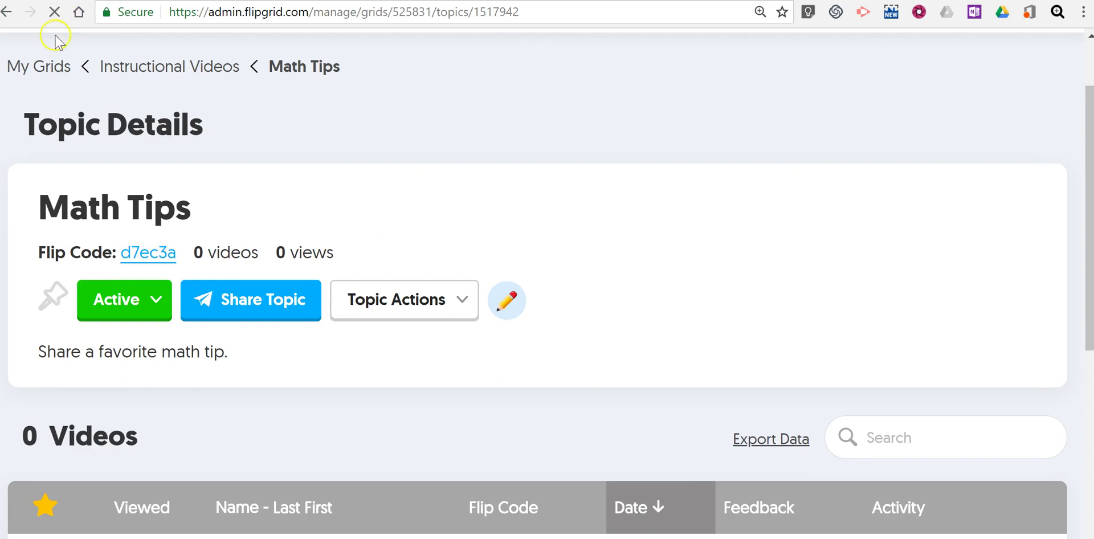
pyautogui.scroll(-2, 319, 301)
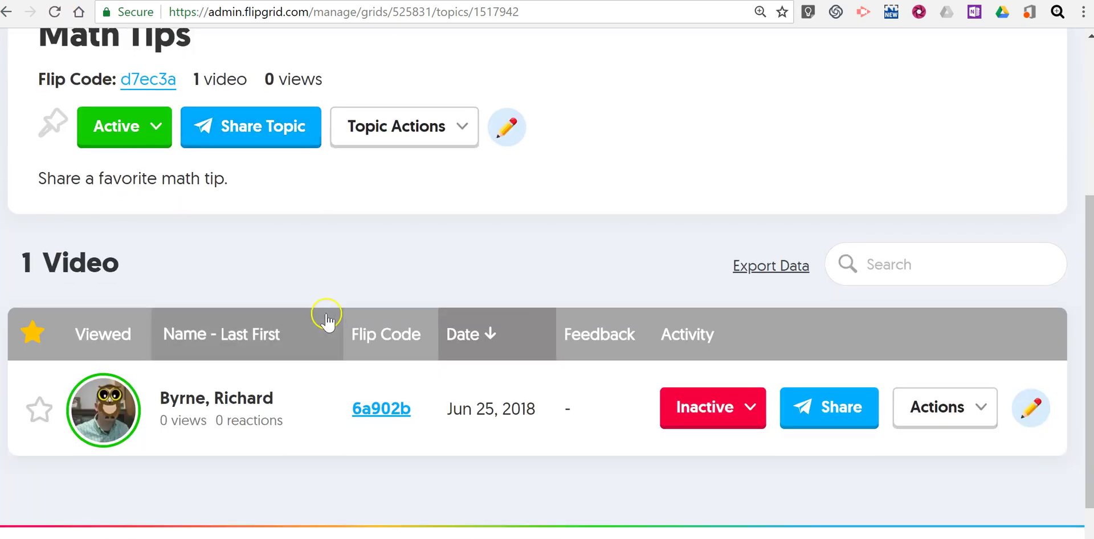
pyautogui.scroll(-1, 326, 315)
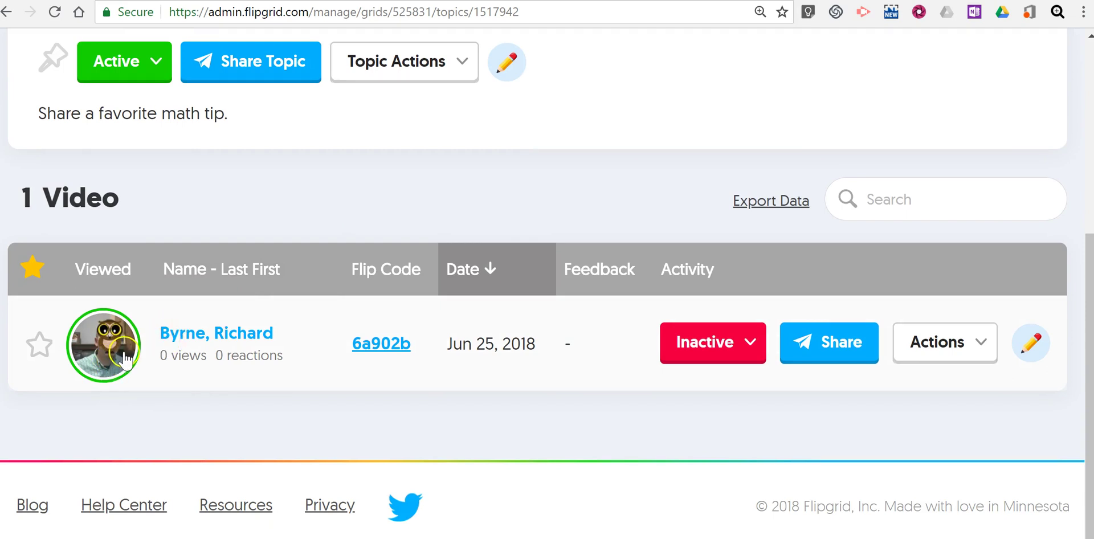
# Open the submitted response and add the comment 'Good job.'
pyautogui.click(124, 360)
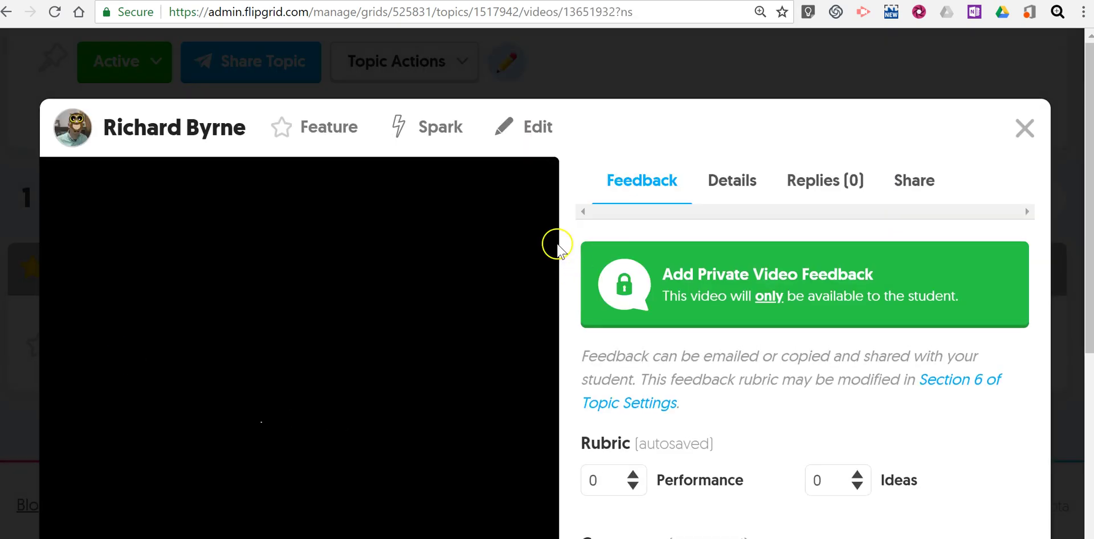
pyautogui.scroll(-4, 683, 370)
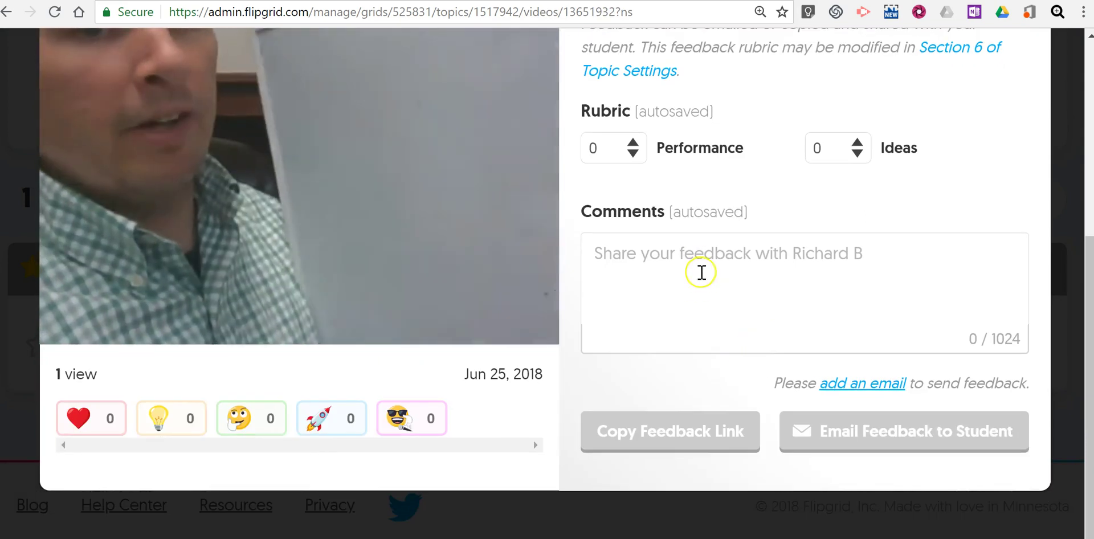
pyautogui.click(693, 268)
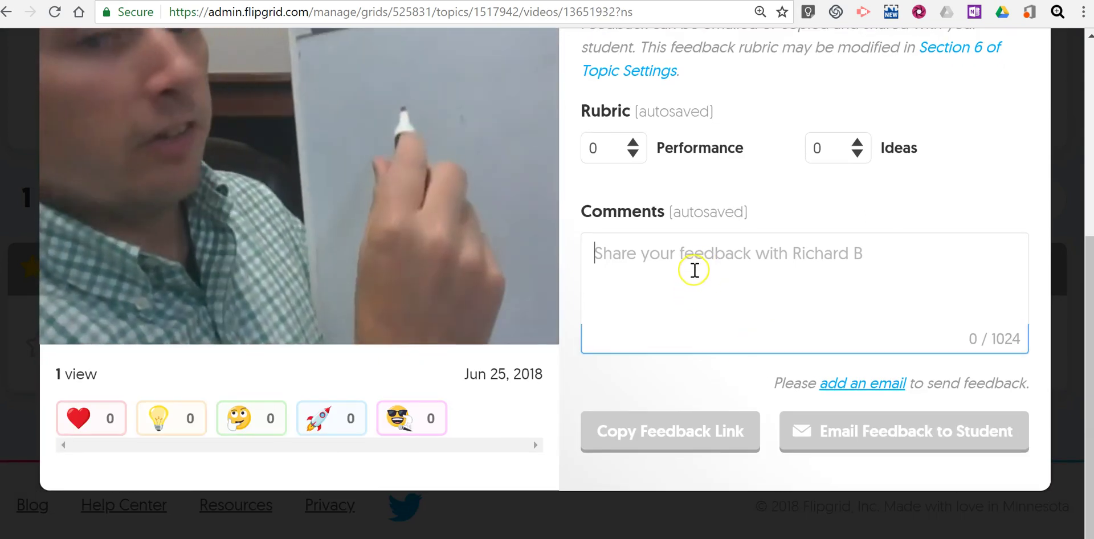
pyautogui.write('Good ')
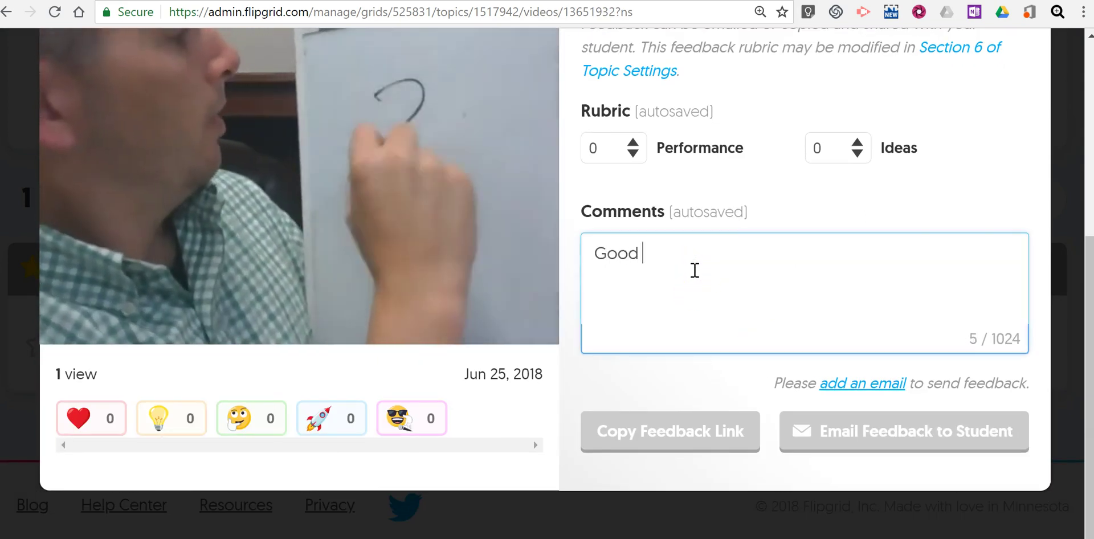
pyautogui.write('job.')
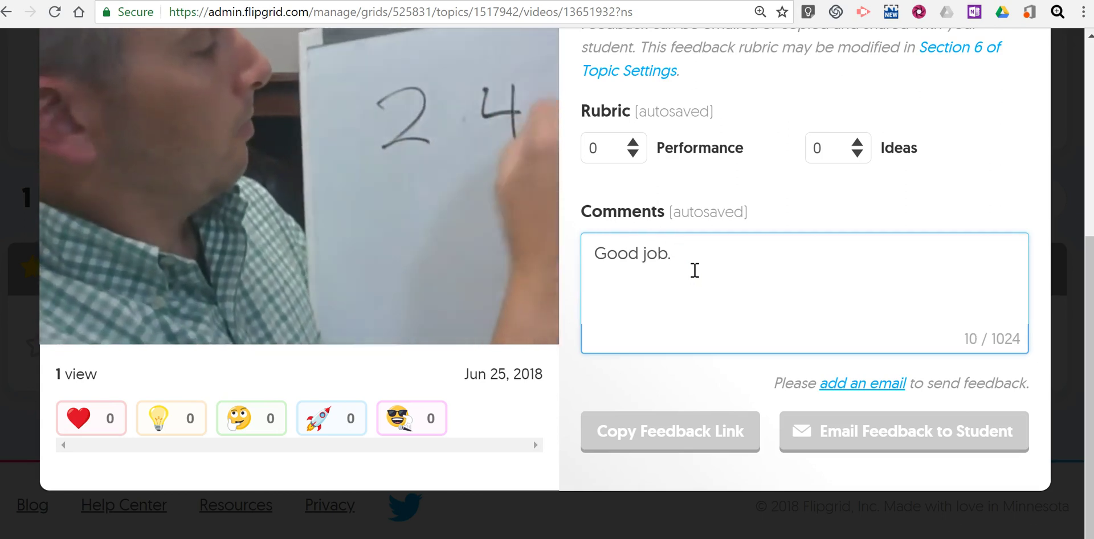
pyautogui.click(728, 283)
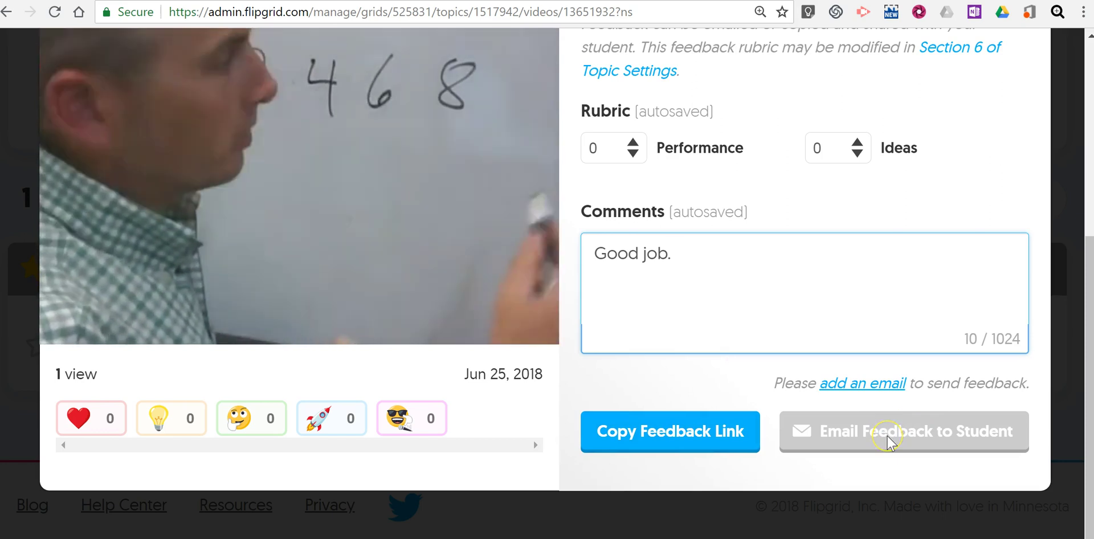
pyautogui.click(757, 446)
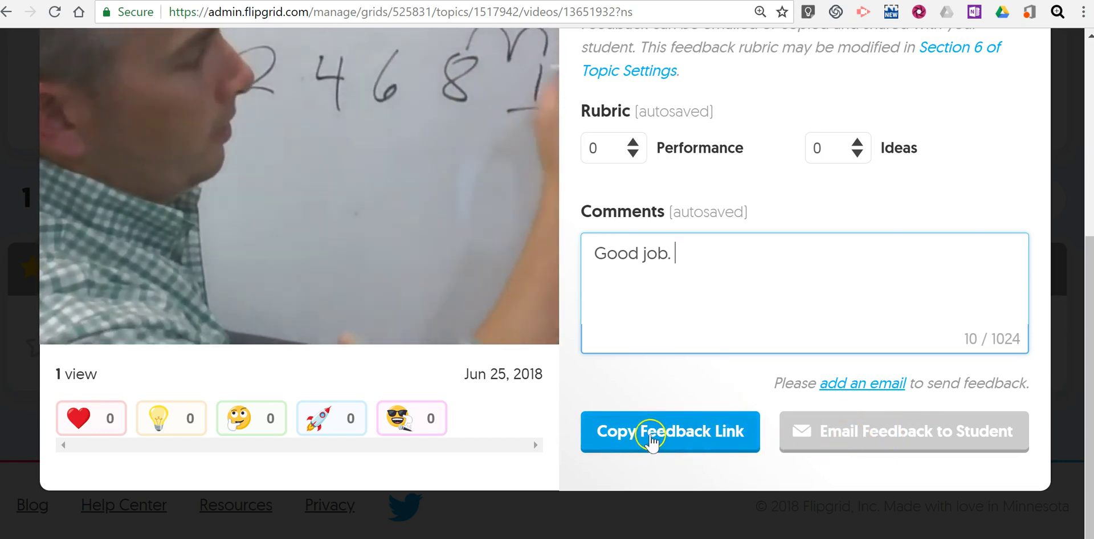
# Generate the feedback share link and copy both the link and its passcode
pyautogui.click(651, 437)
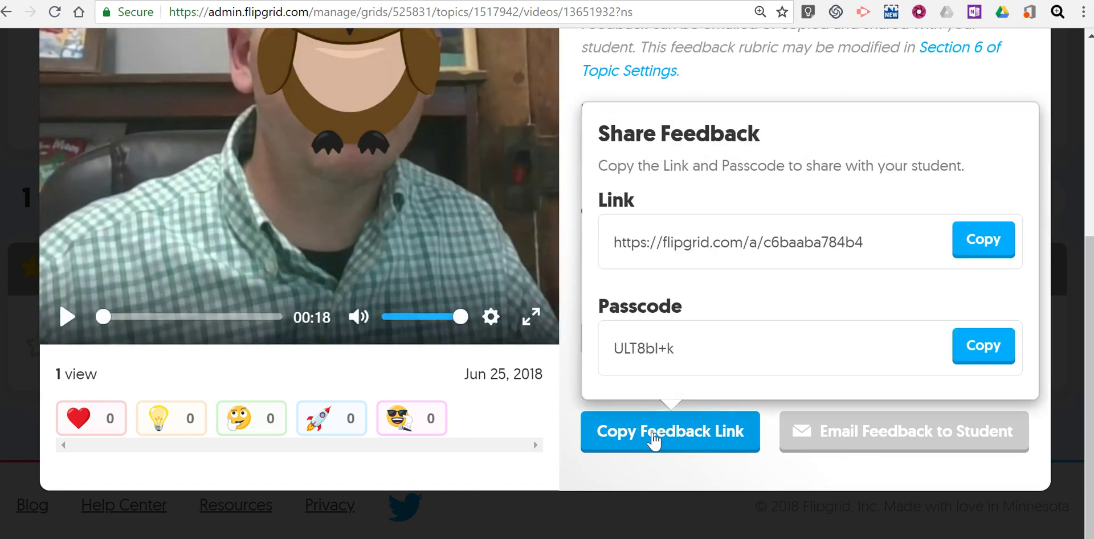
pyautogui.click(991, 234)
pyautogui.click(987, 356)
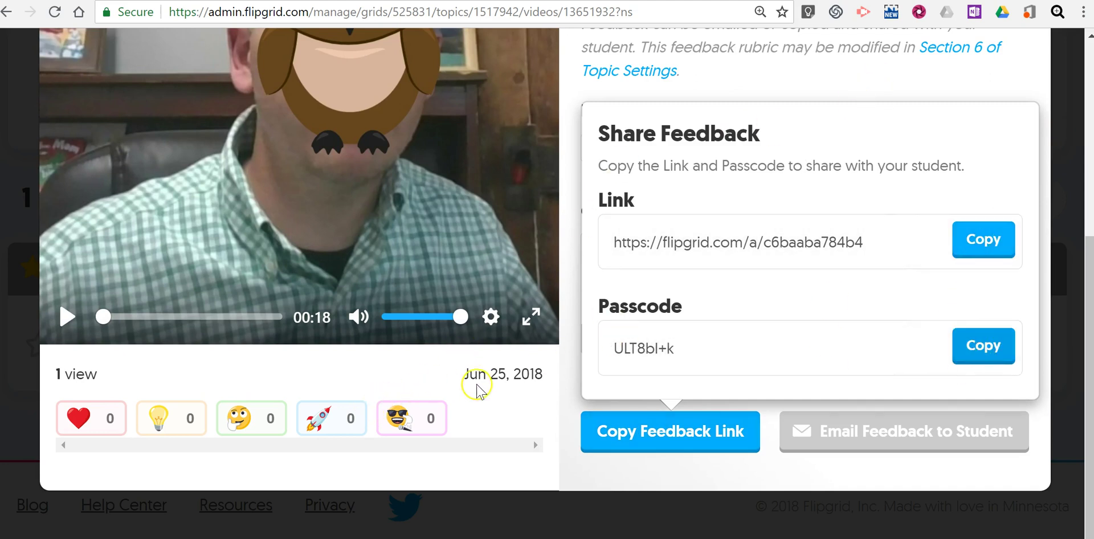
pyautogui.scroll(3, 476, 388)
pyautogui.scroll(2, 664, 251)
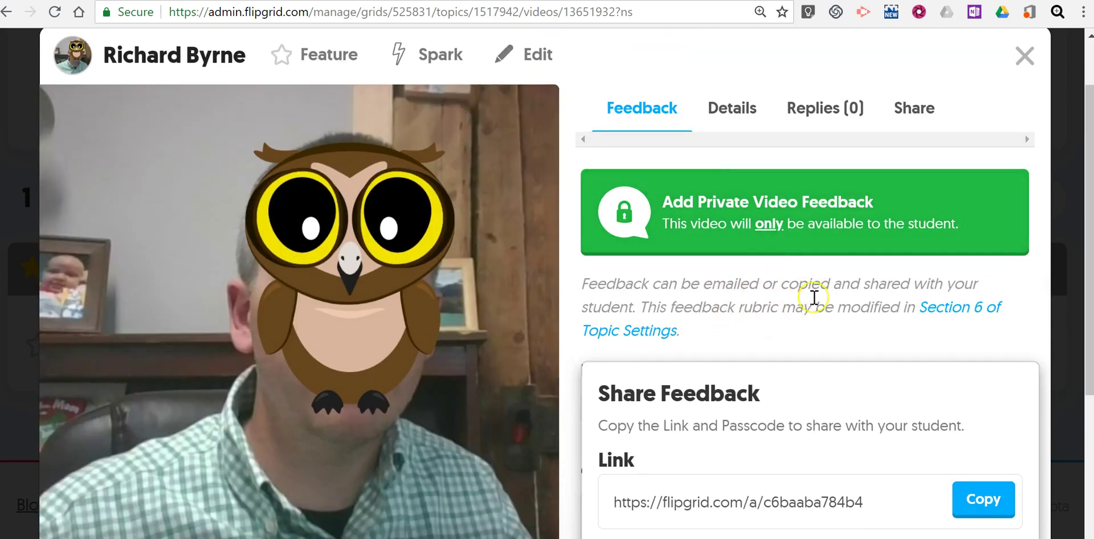
pyautogui.scroll(2, 777, 310)
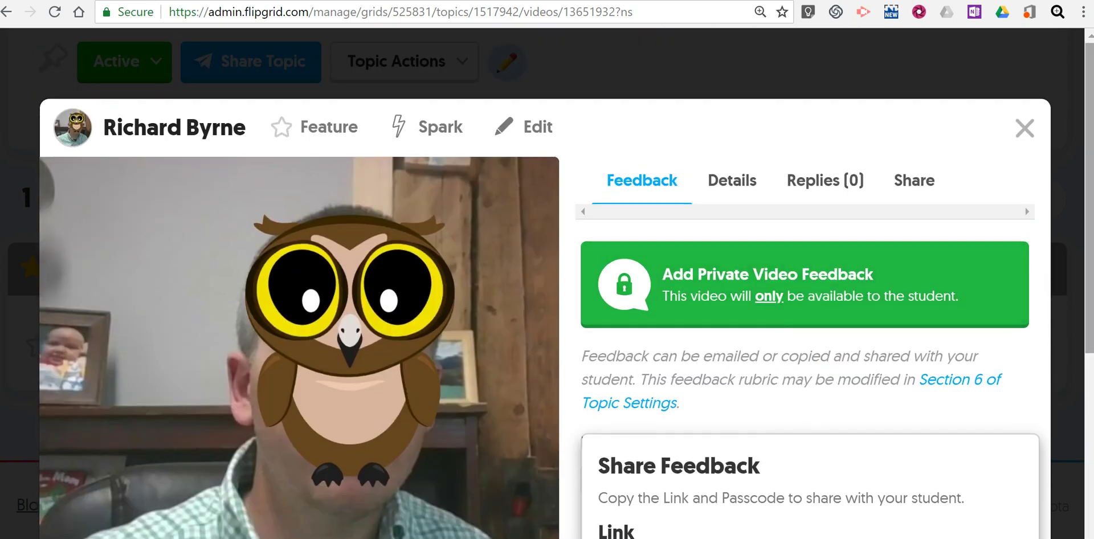
# Set the owl-selfie response from Inactive to Active and refresh the topic page
pyautogui.click(1025, 130)
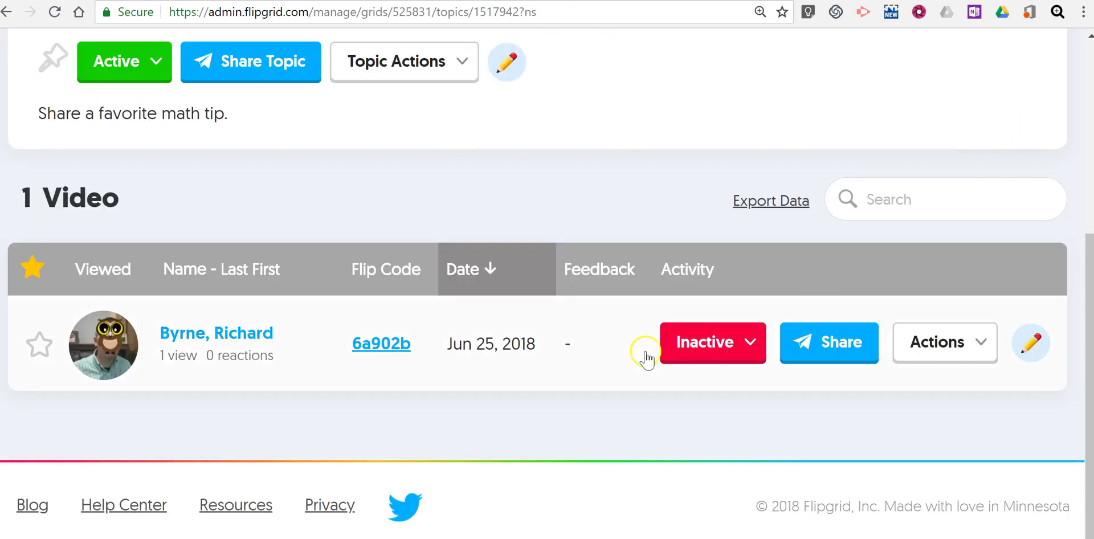
pyautogui.click(726, 349)
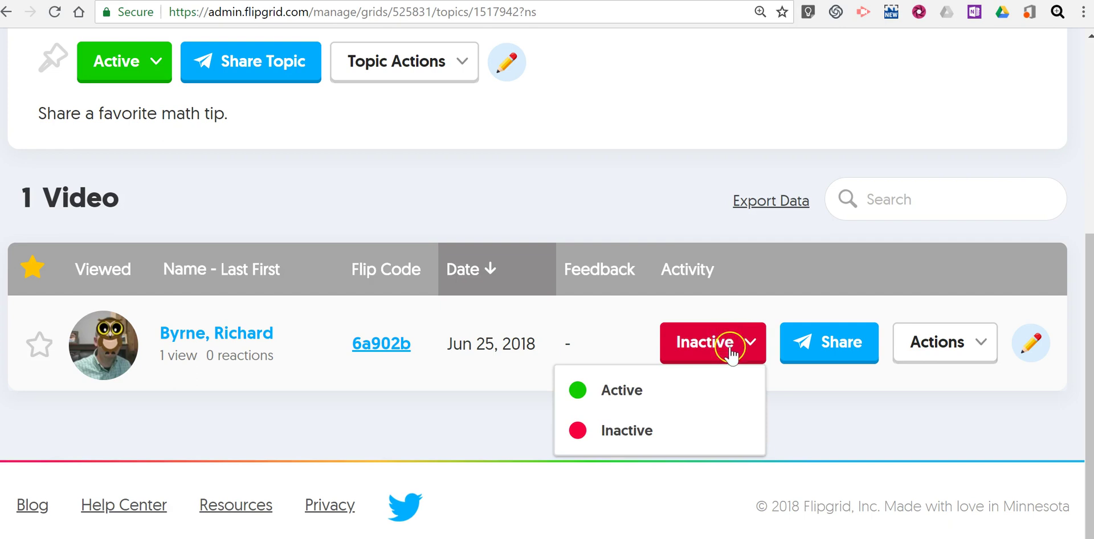
pyautogui.click(605, 397)
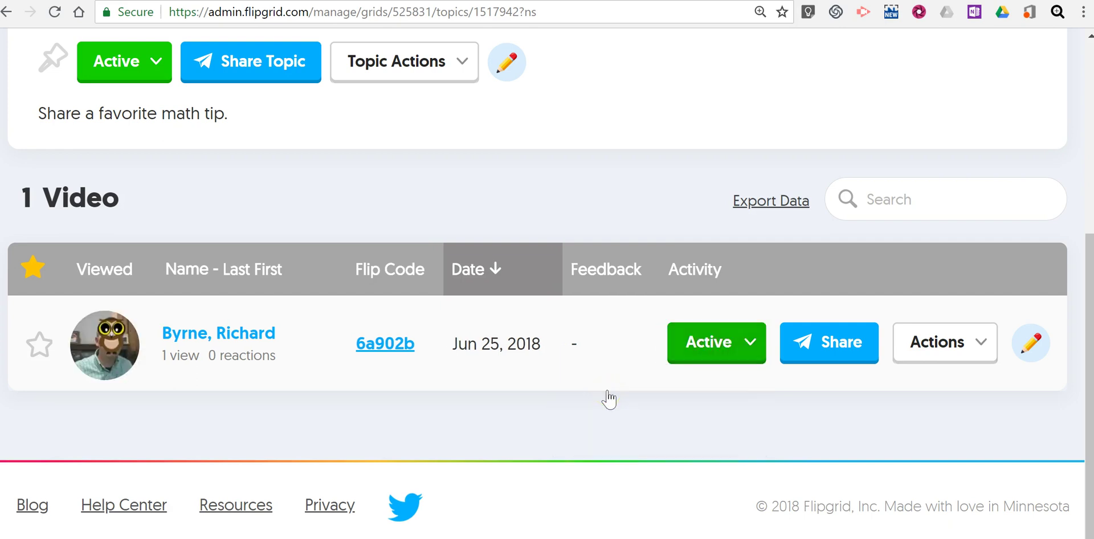
pyautogui.click(57, 17)
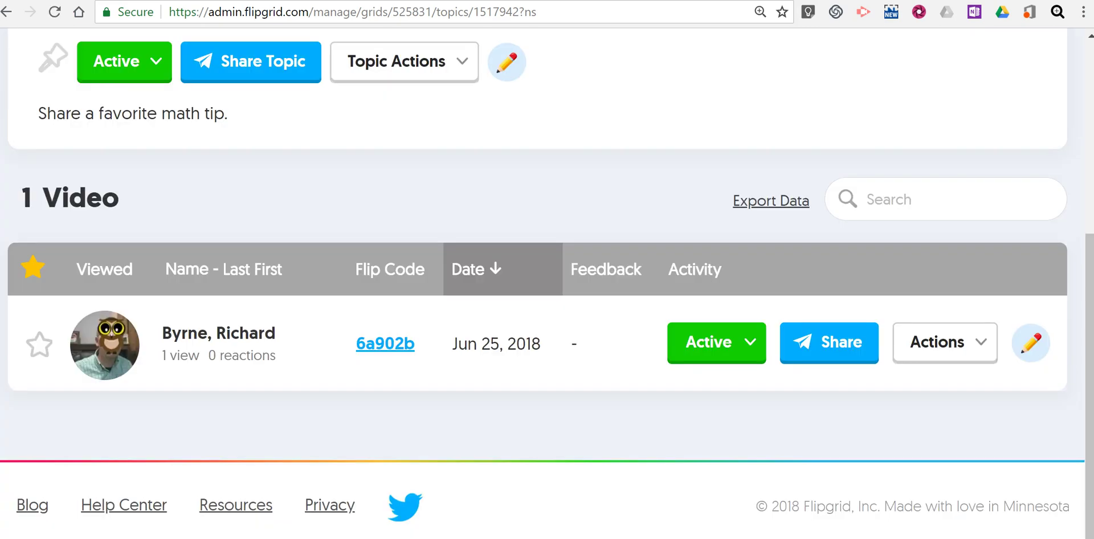
# Reload Math Tips in the student window and enter the grid password to see the response
pyautogui.moveTo(472, 538)
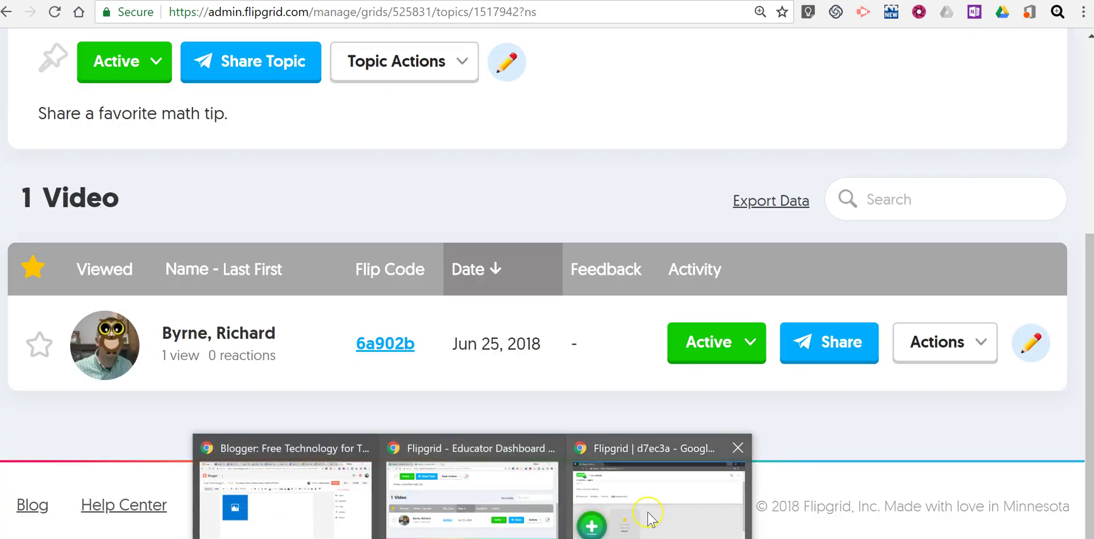
pyautogui.click(648, 514)
pyautogui.click(56, 13)
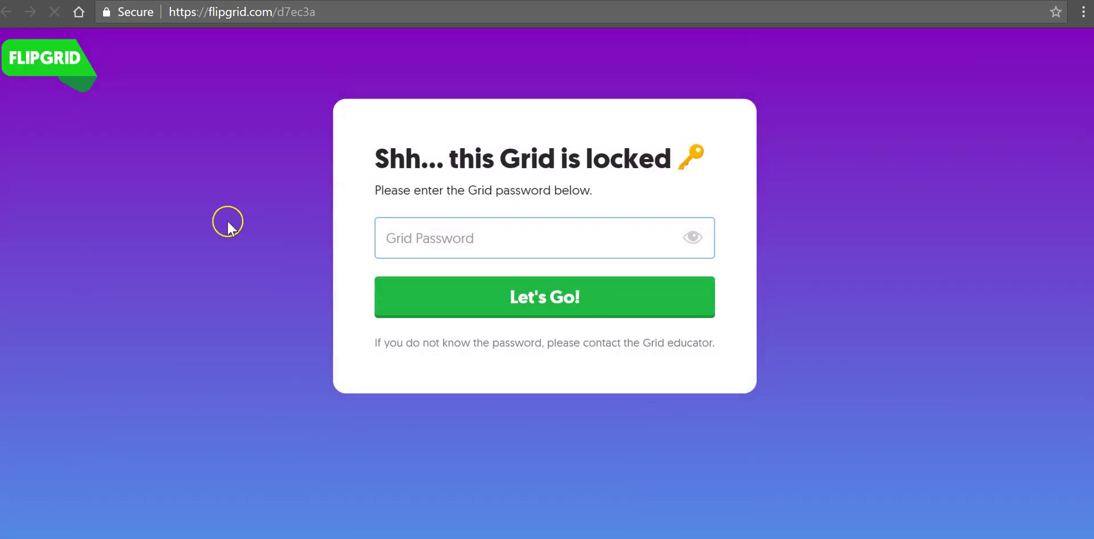
pyautogui.write('••')
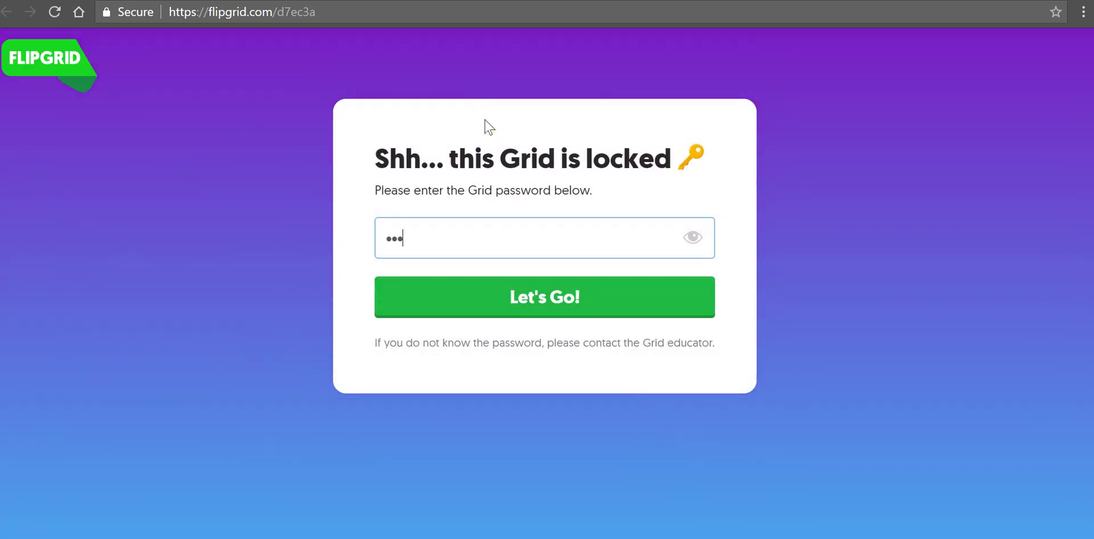
pyautogui.write('•••••••')
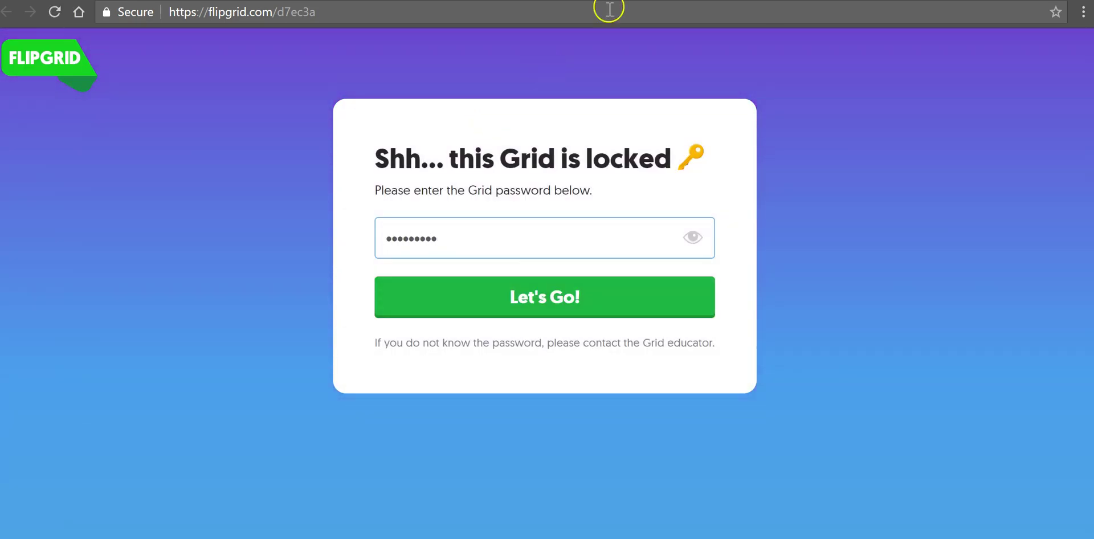
pyautogui.click(519, 295)
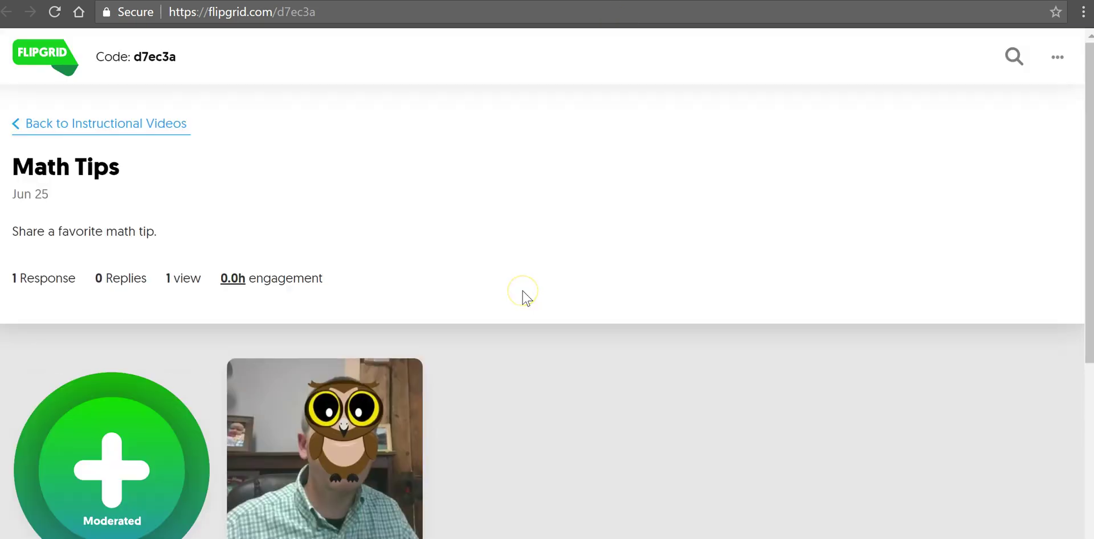
pyautogui.scroll(-3, 523, 295)
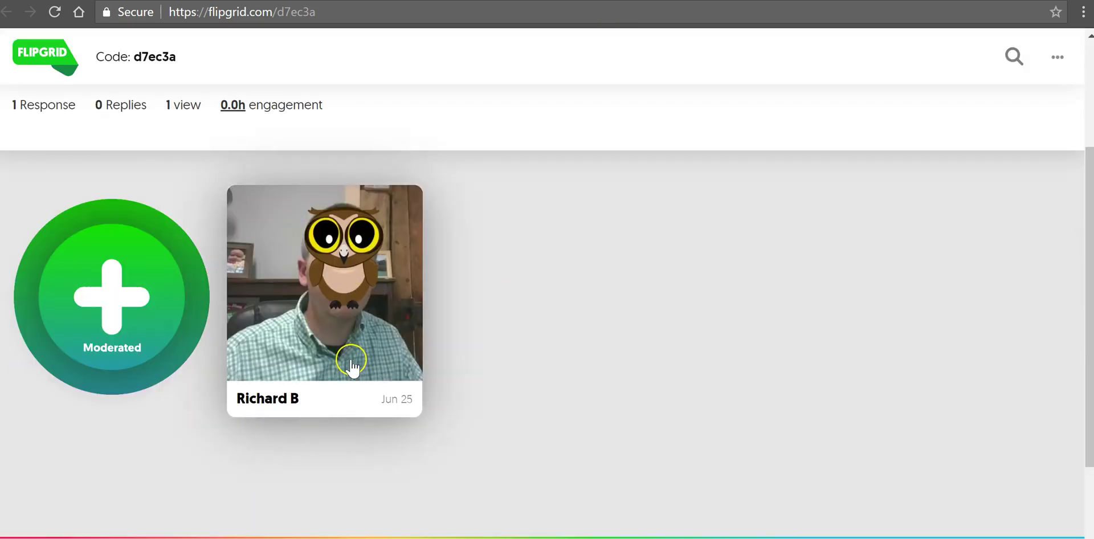